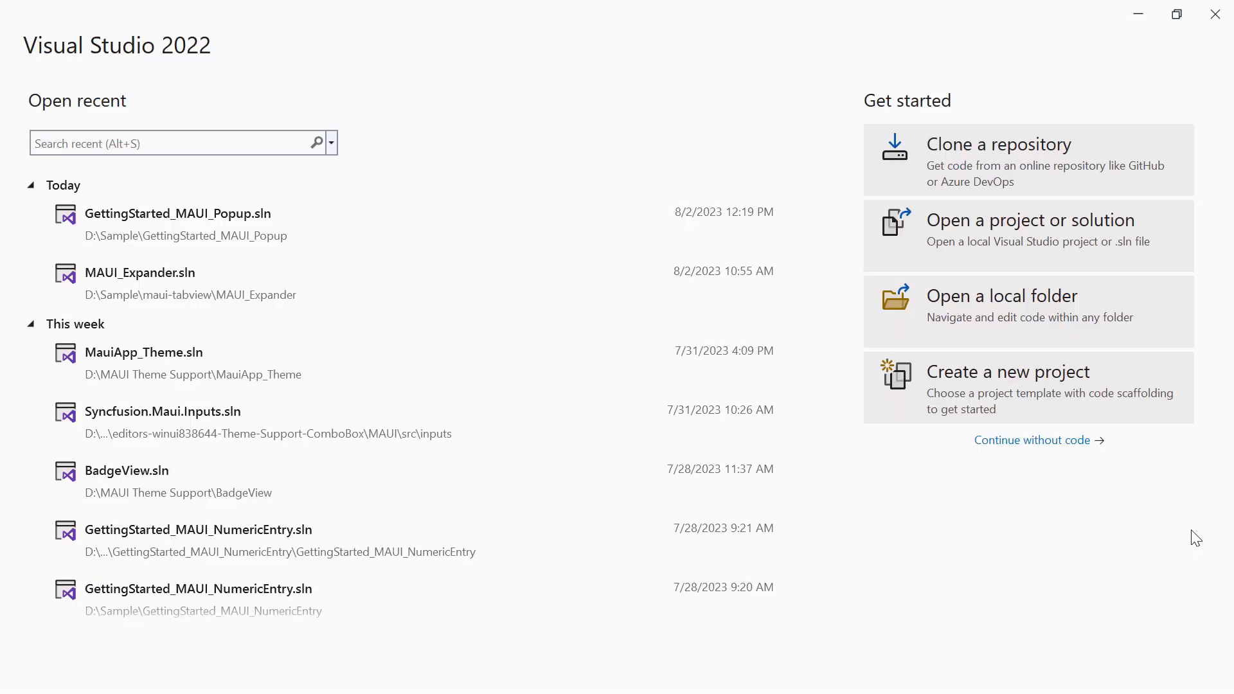
Start a new project from the .NET MAUI App template
left_click(1060, 376)
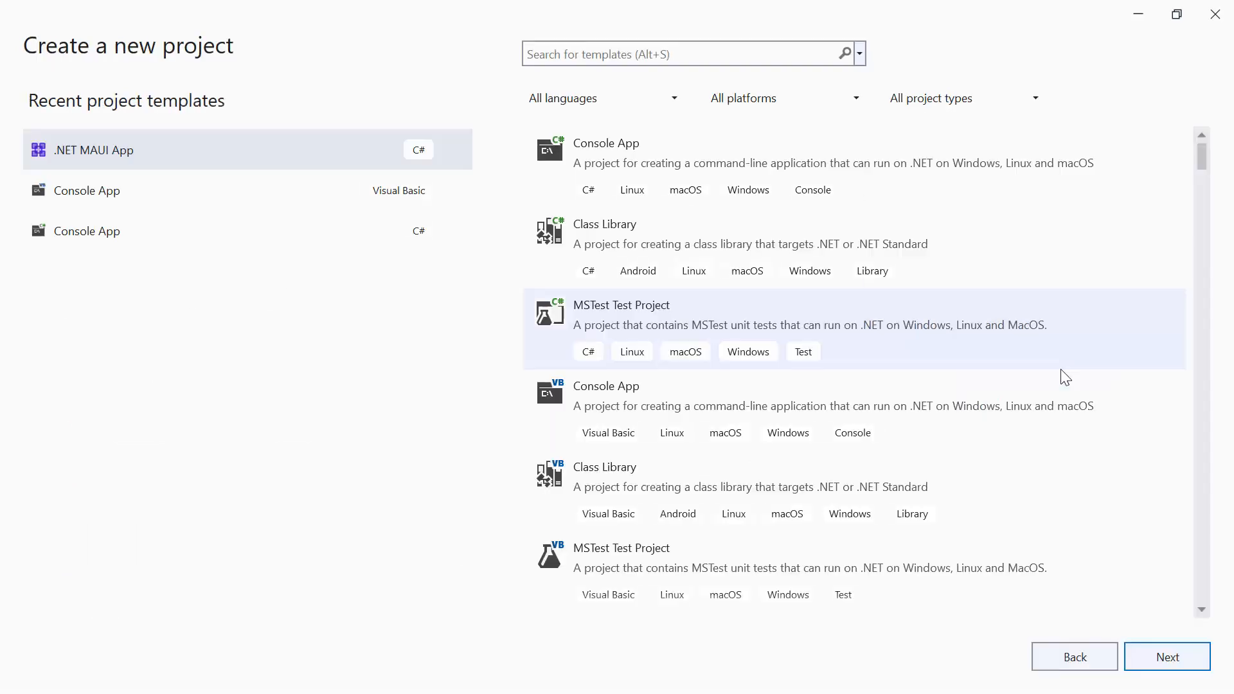
left_click(395, 162)
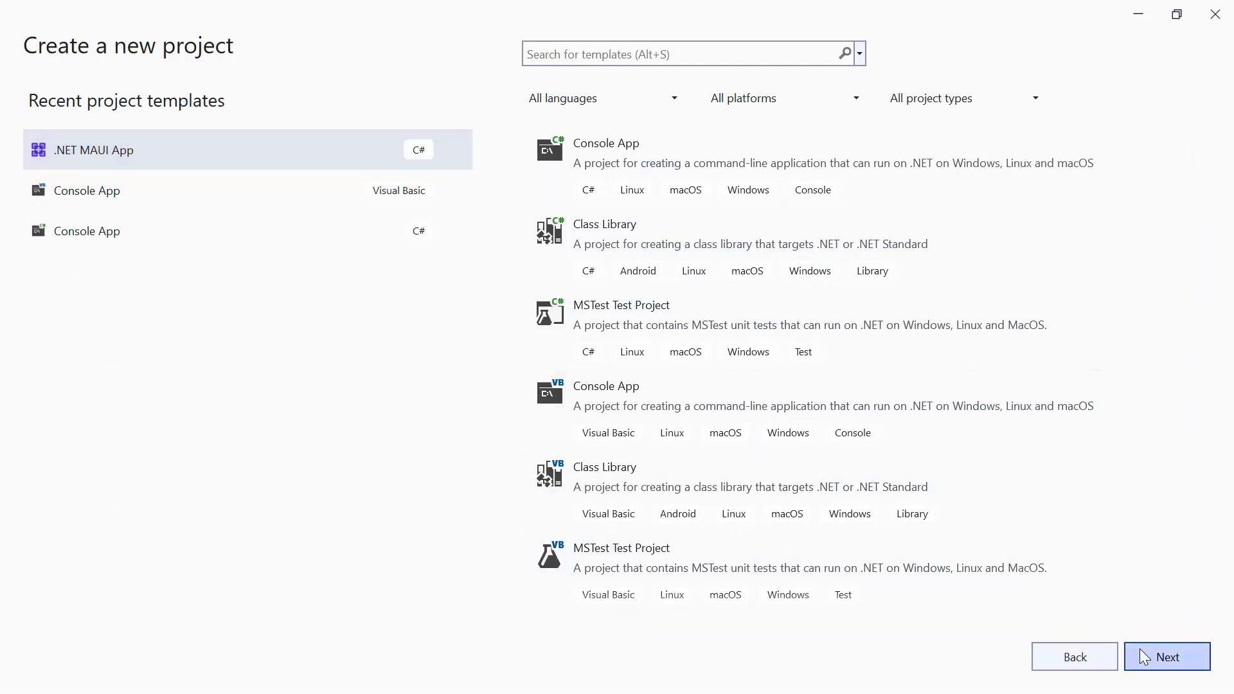
left_click(1142, 655)
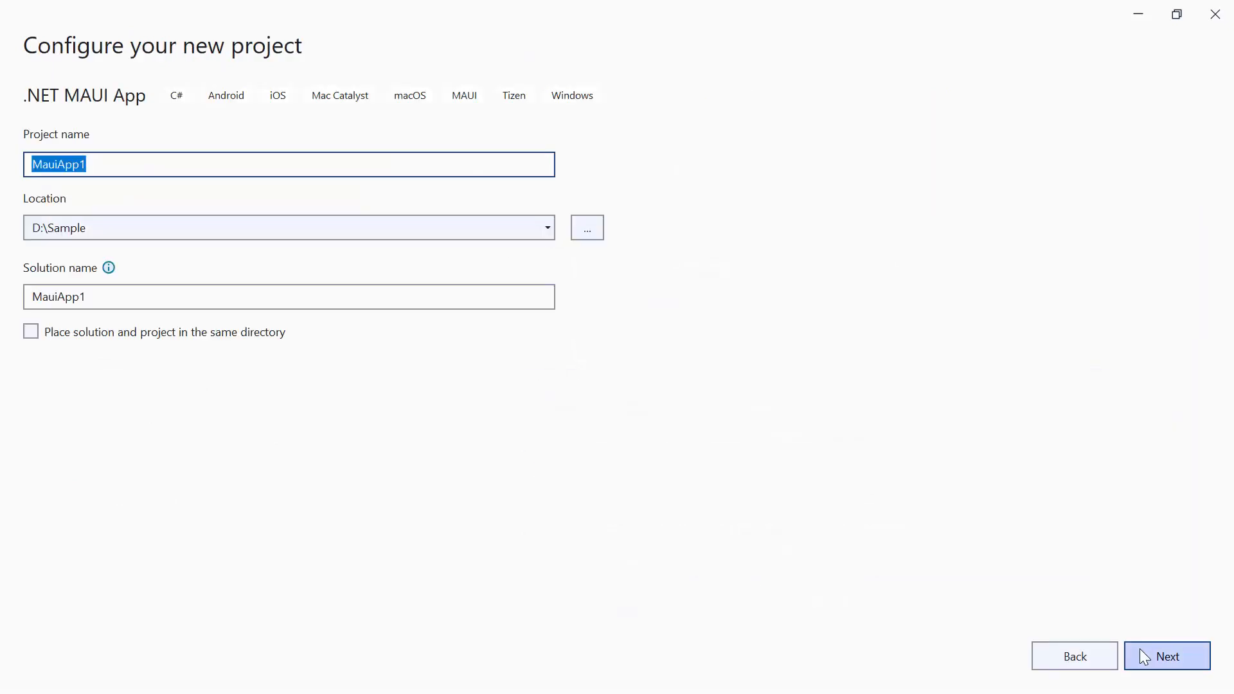
Name the project GettingStarted_MAUI_MaskedEntry and create it on .NET 7.0
key("BackSpace")
type("GettingStarted_MAUI_MaskedEntry")
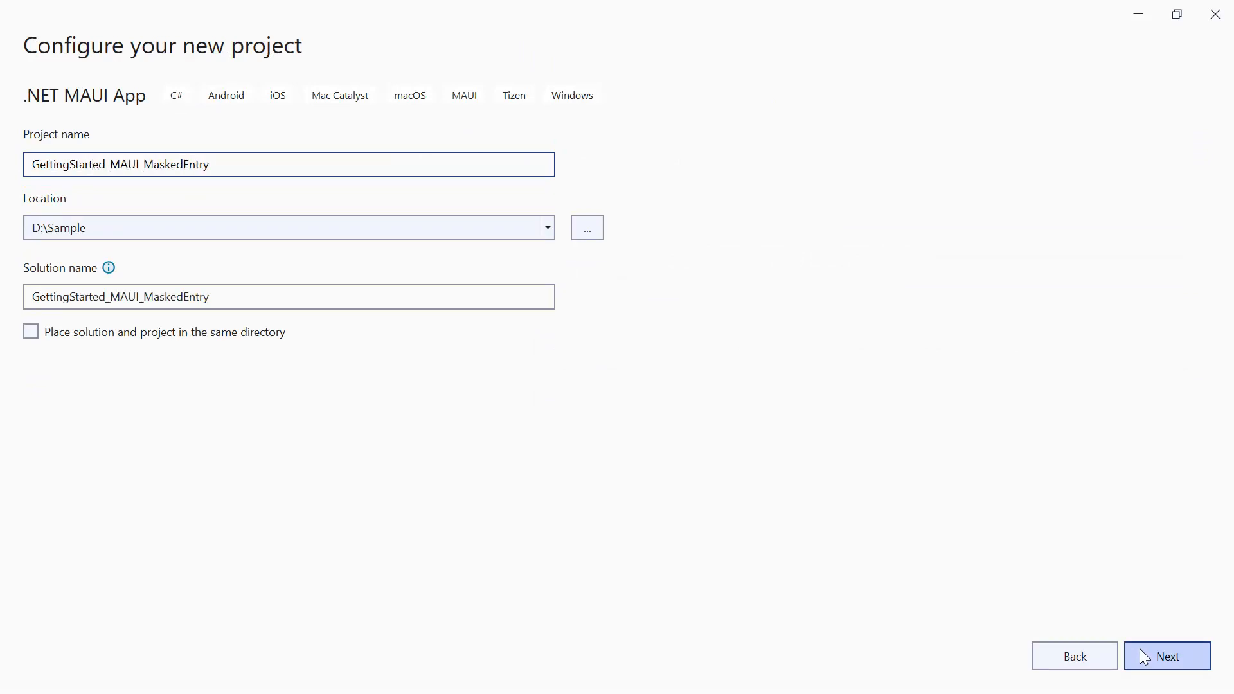
left_click(1185, 659)
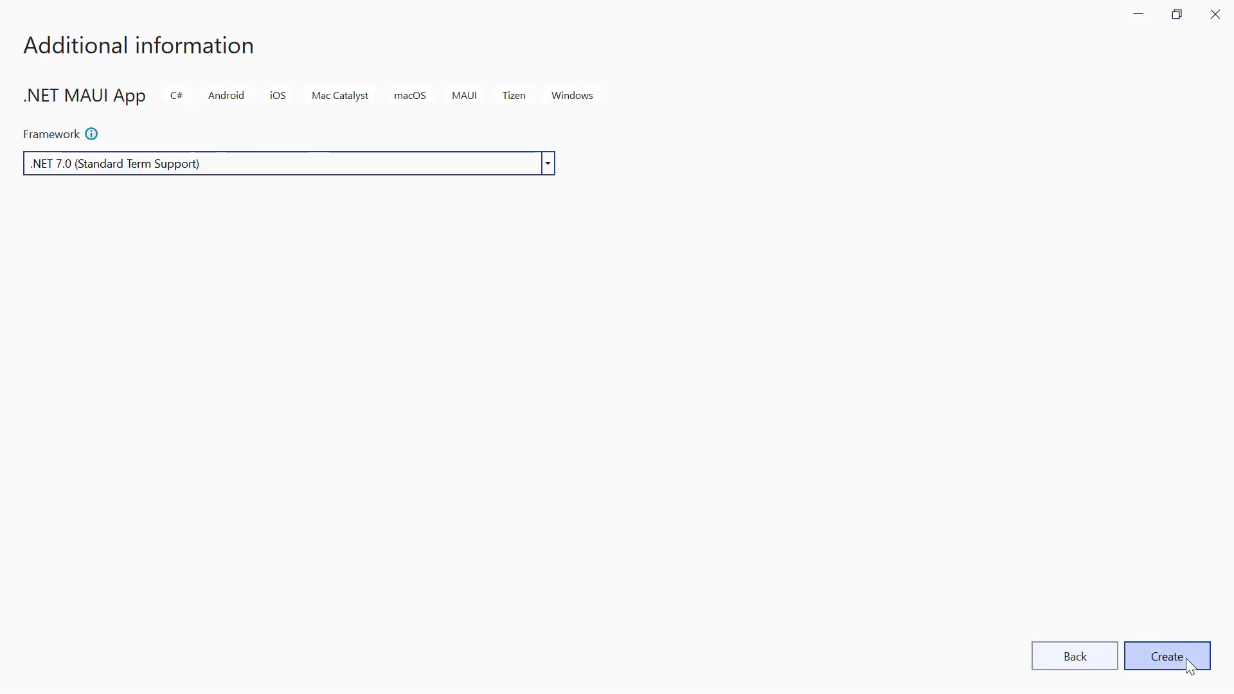
left_click(1186, 658)
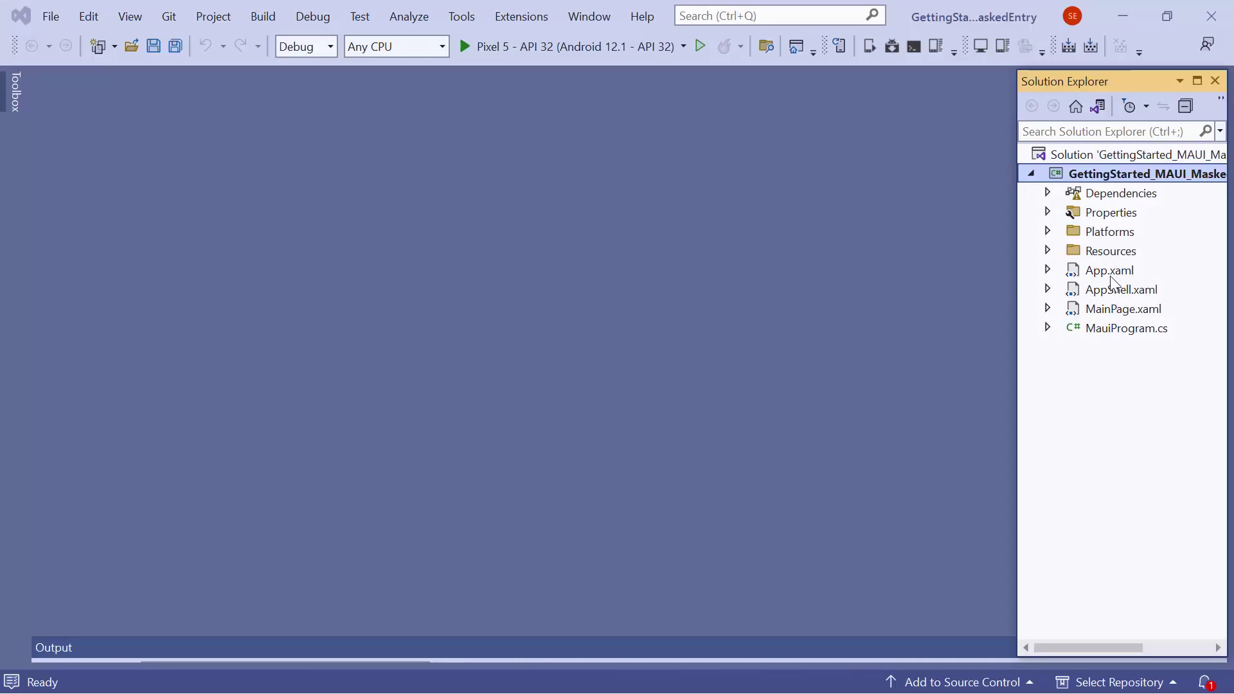
Run the default app on the Pixel 5 - API 32 Android emulator, then stop debugging
double_click(1124, 308)
left_click(899, 284)
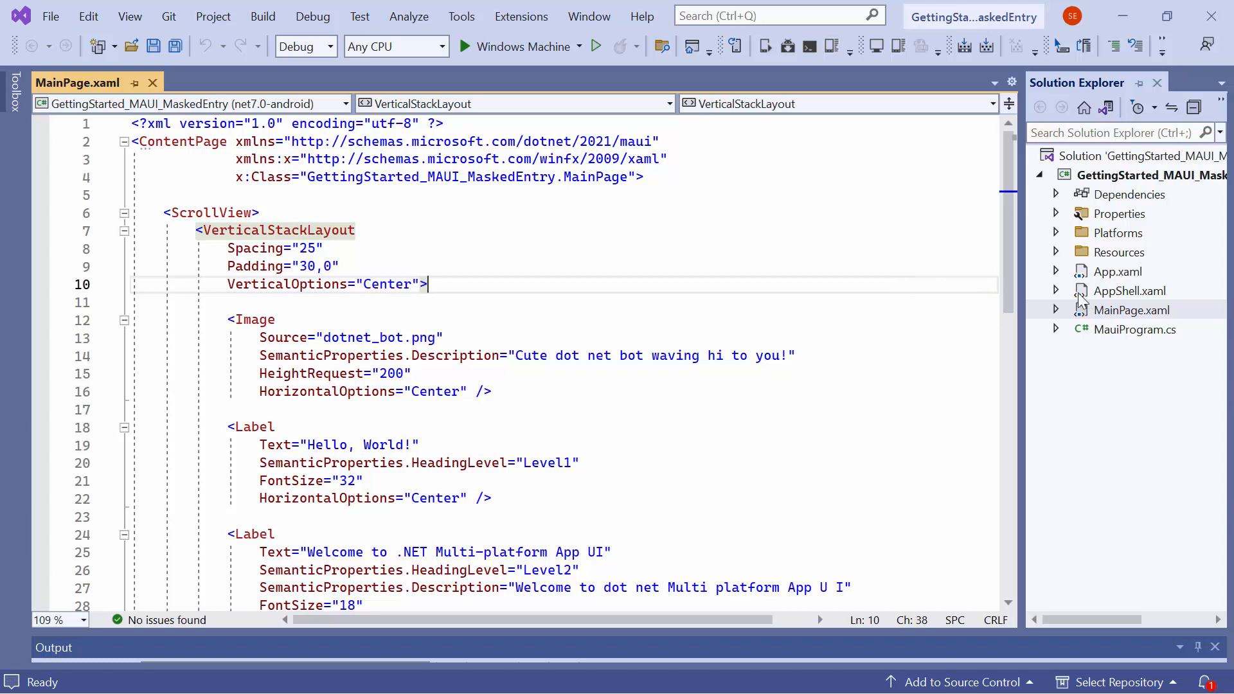
left_click(579, 46)
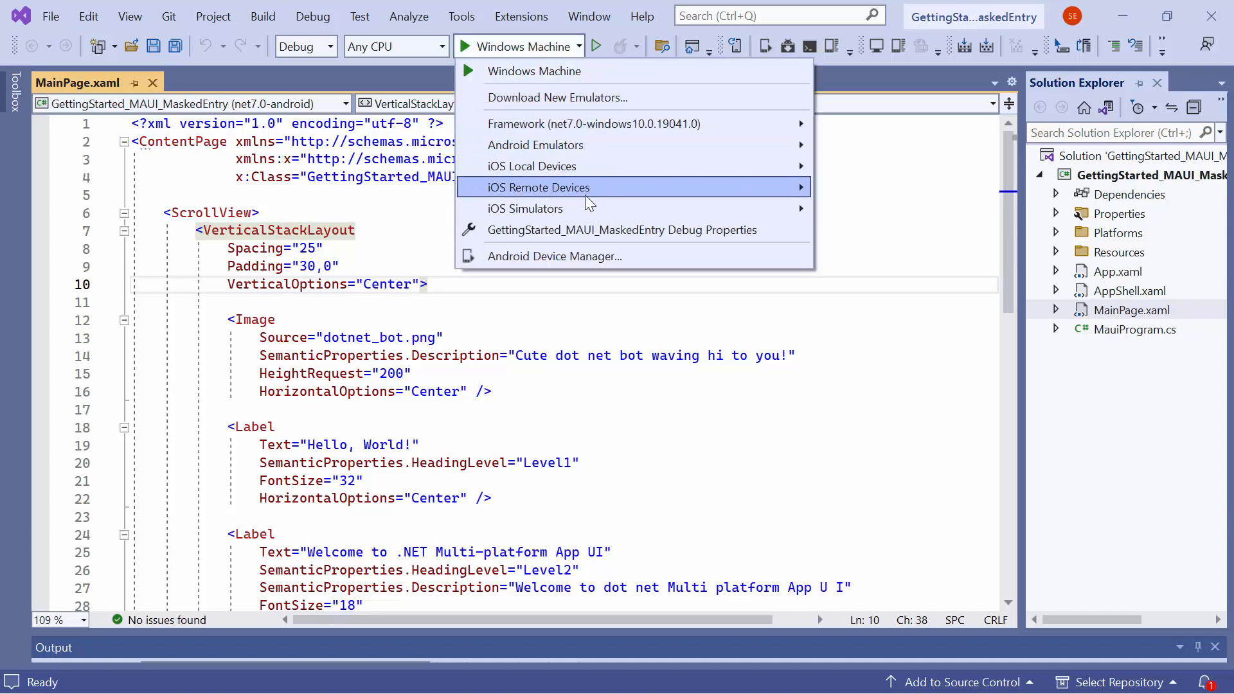
mouse_move(536, 144)
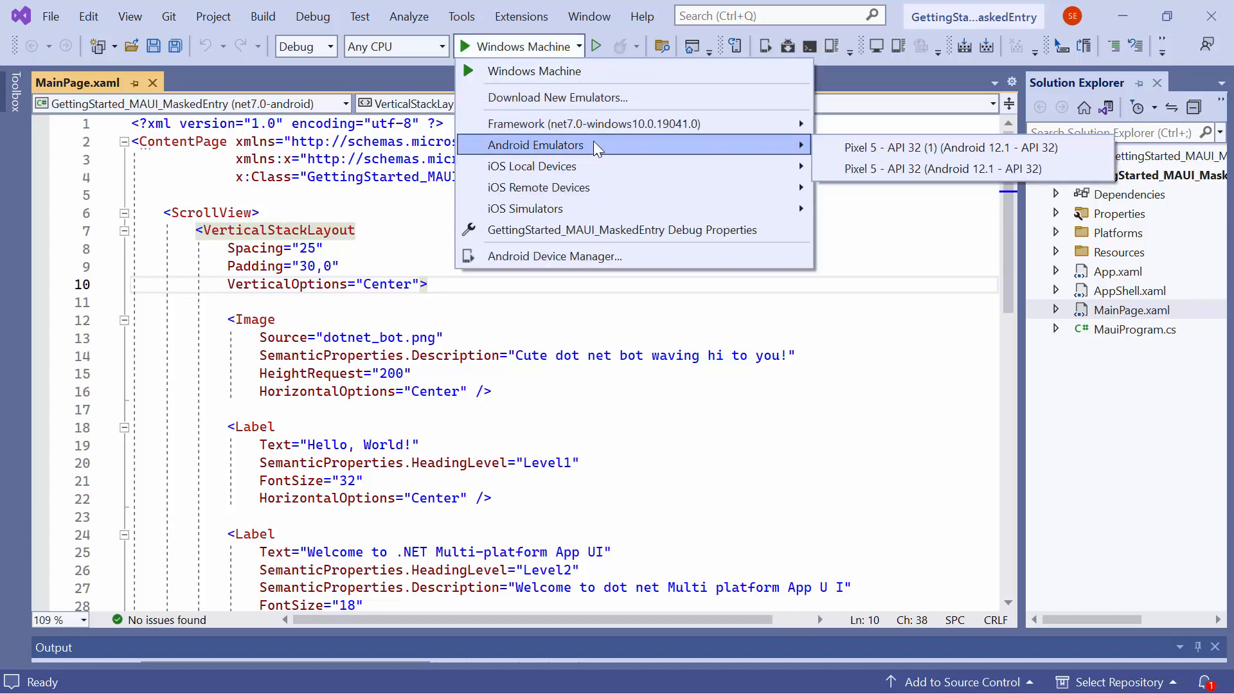
left_click(882, 169)
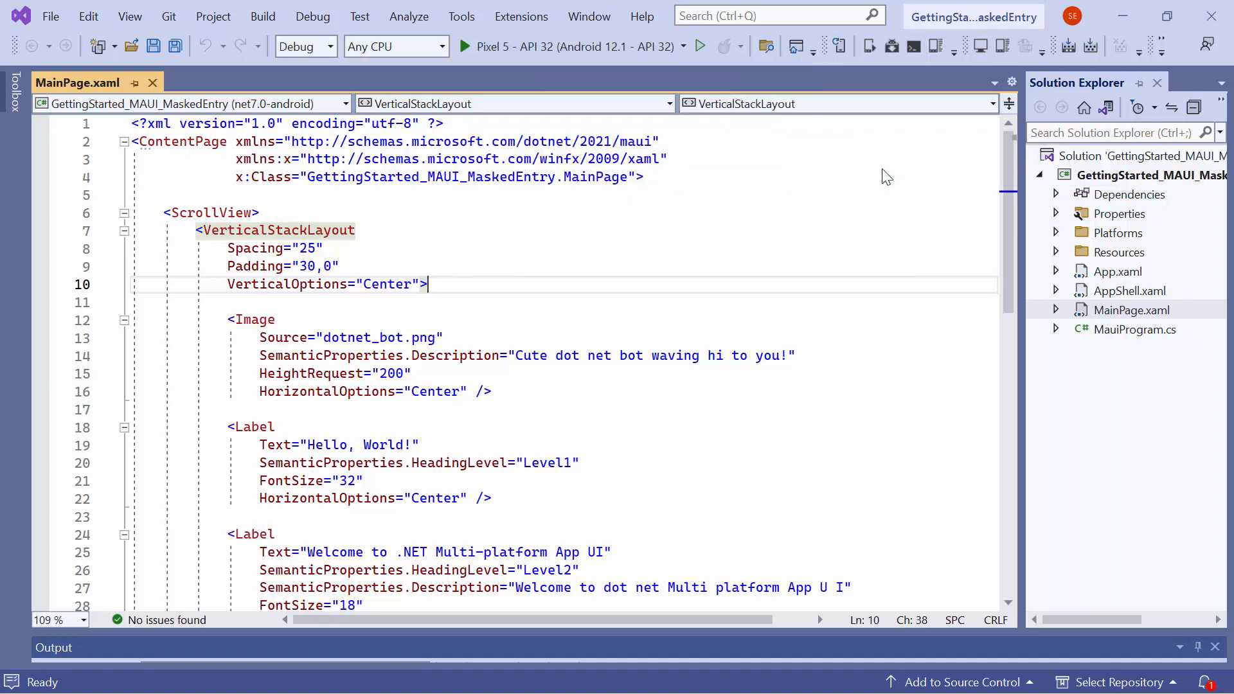
left_click(600, 54)
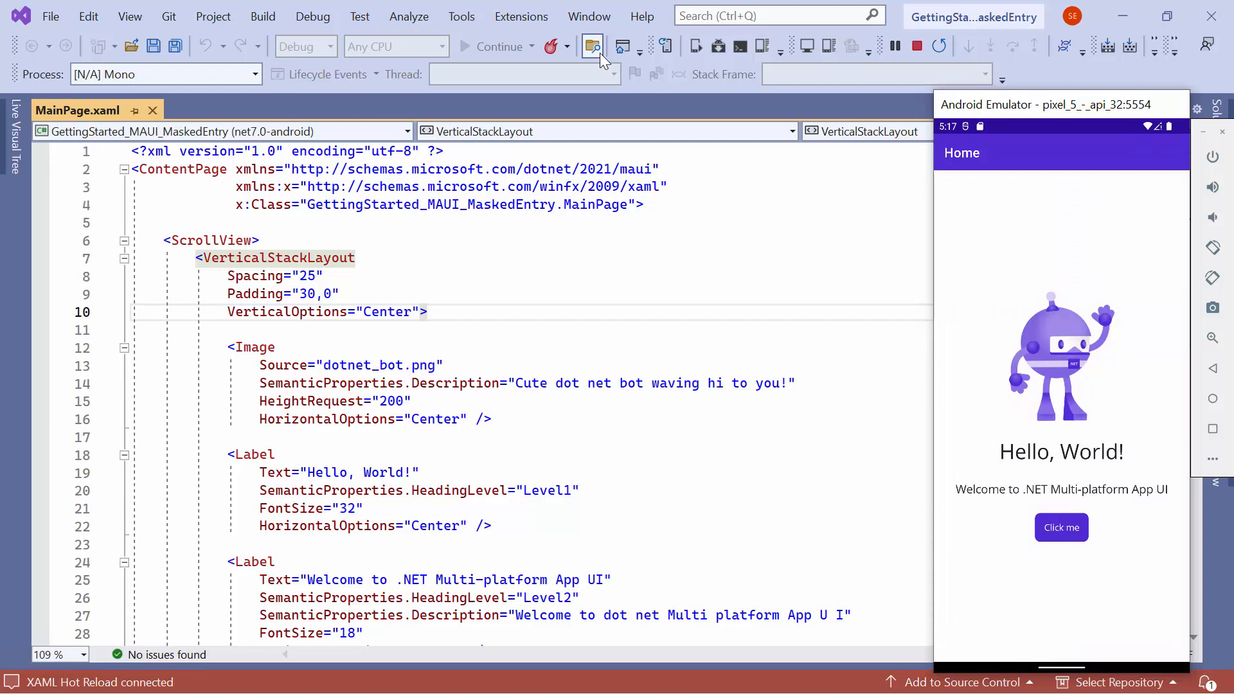
key("shift+F5")
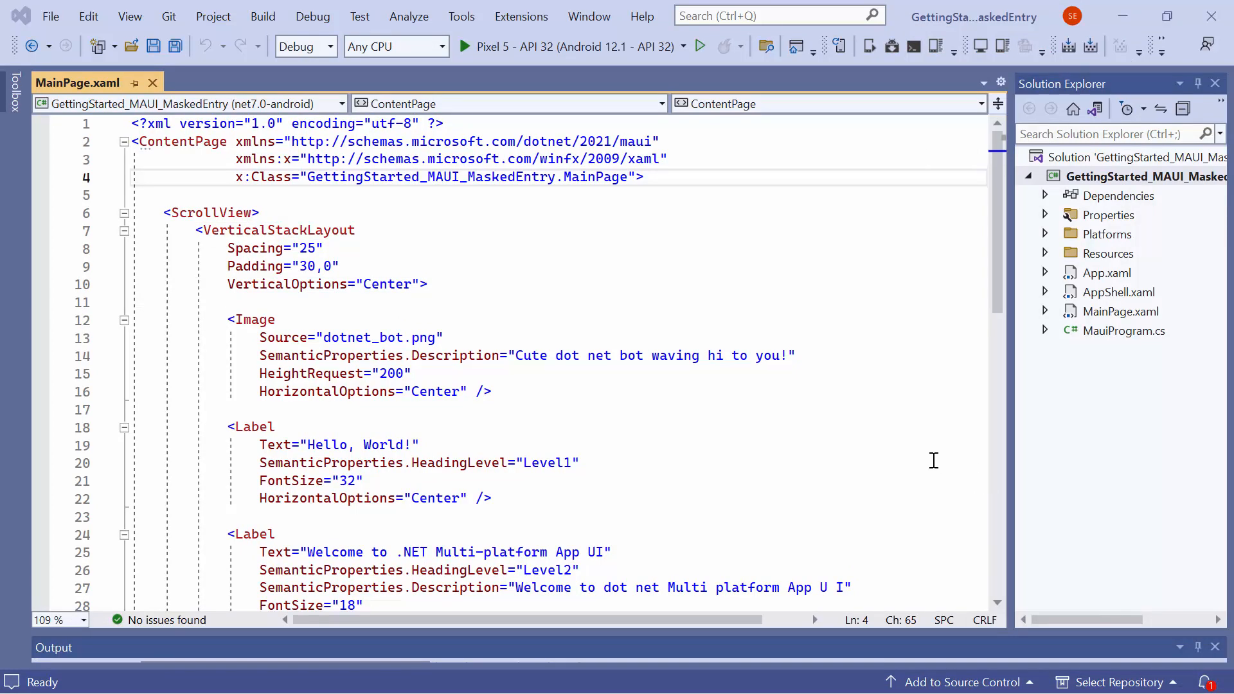
Install Syncfusion.Maui.Inputs 22.2.7 through the project's NuGet package manager
left_click(934, 460)
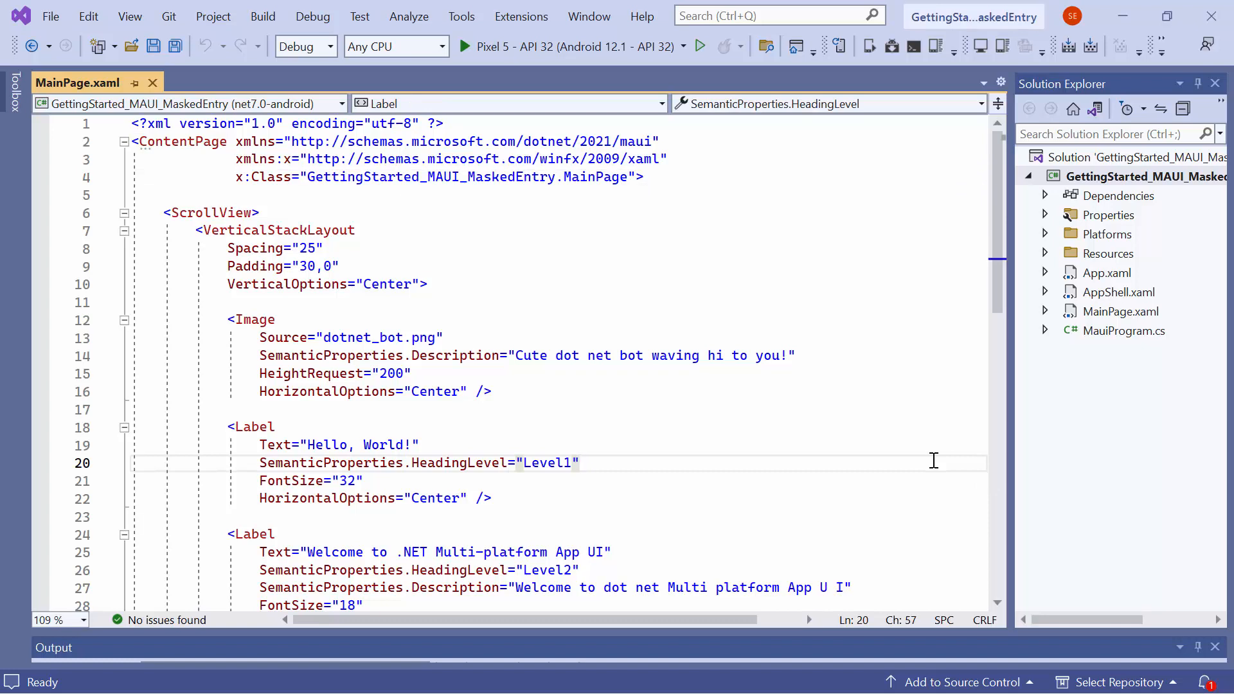
right_click(1090, 178)
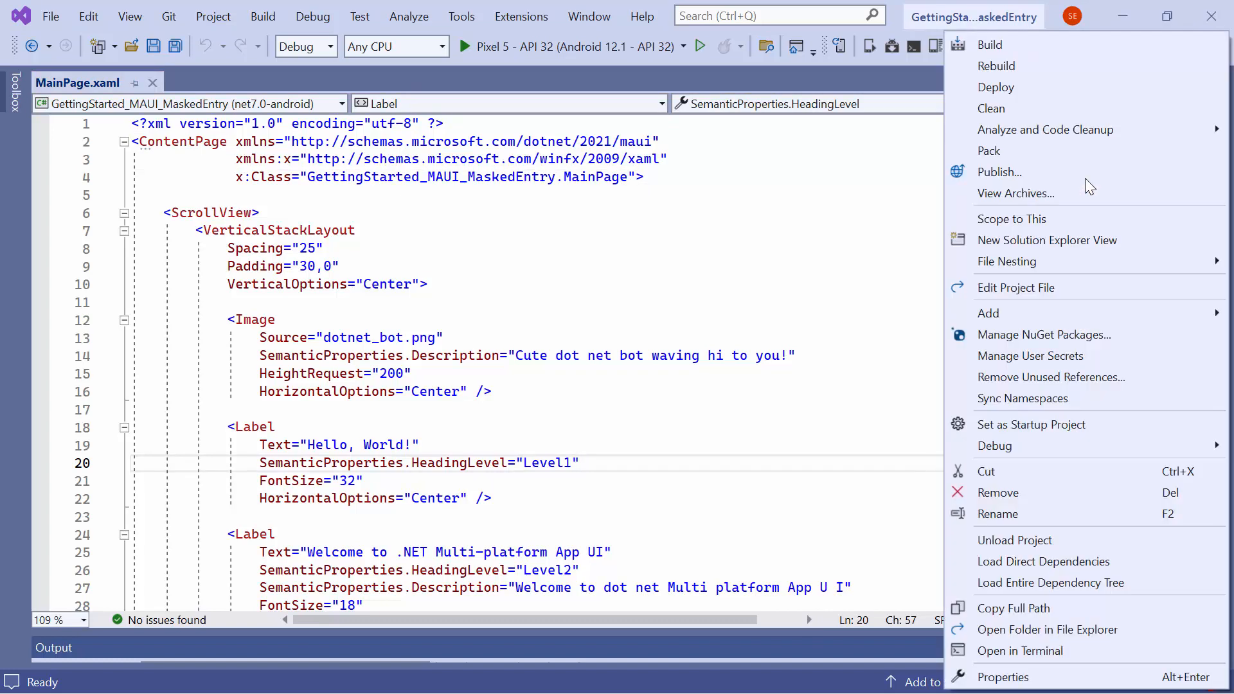
left_click(1066, 336)
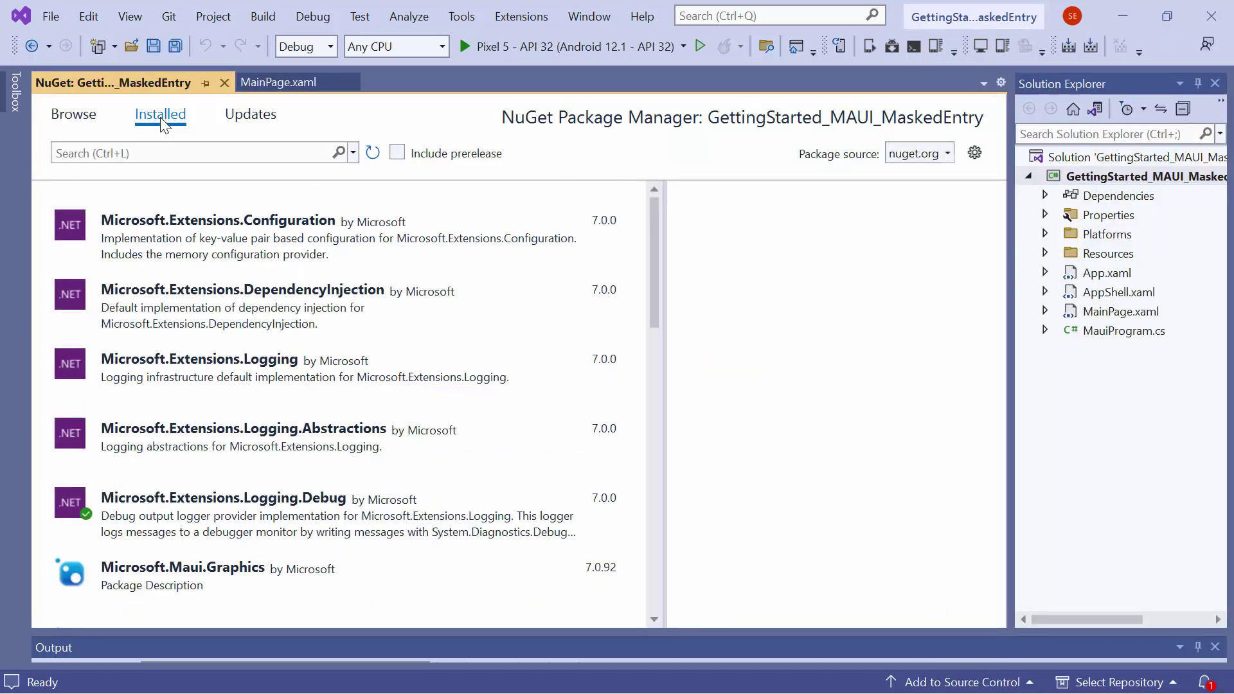
left_click(85, 122)
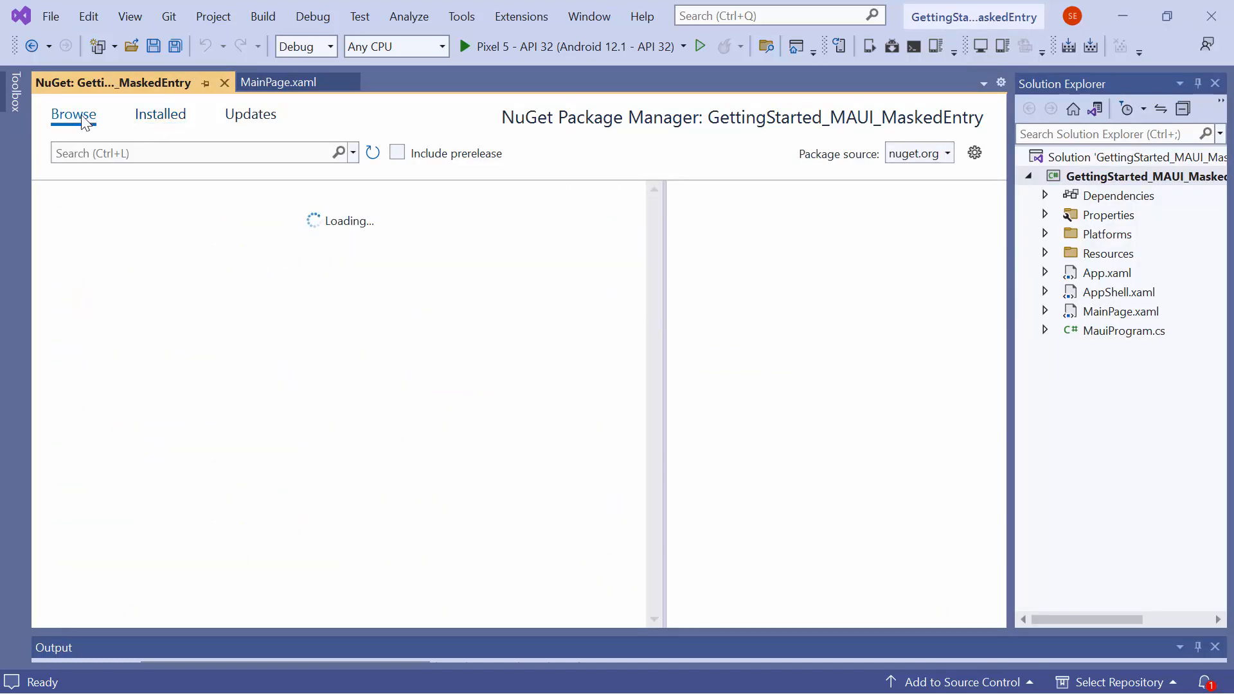
type("Sync")
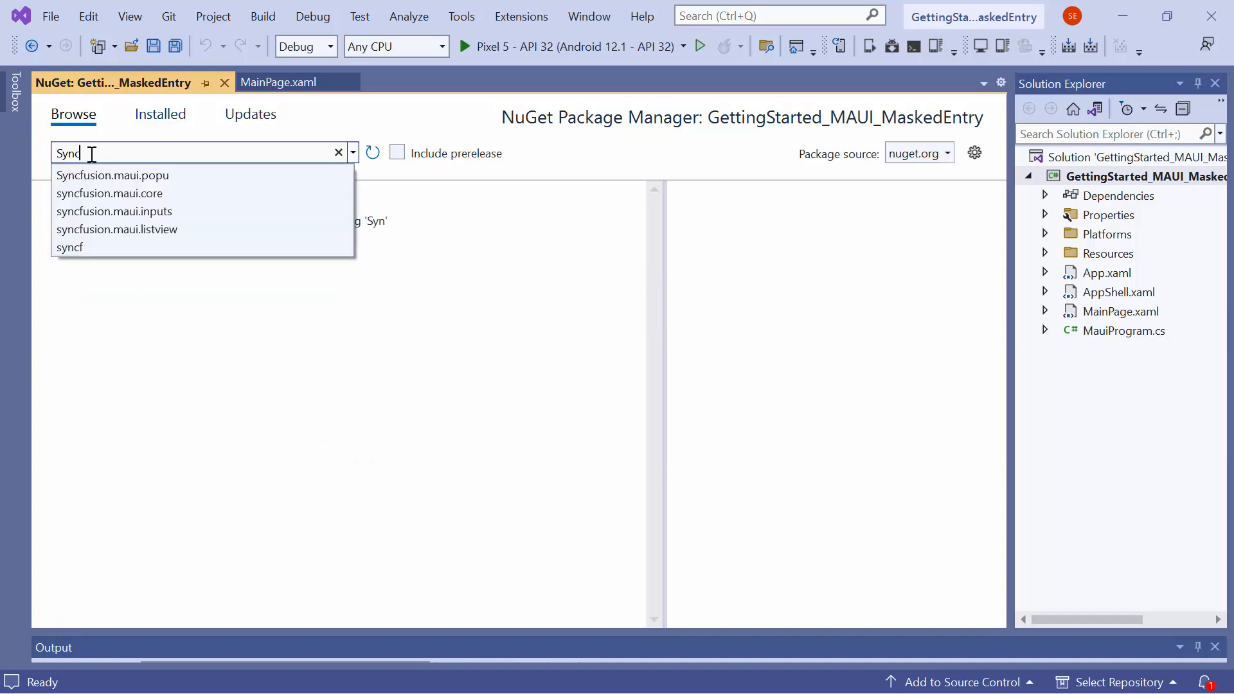
type("fusion.maui.inpu")
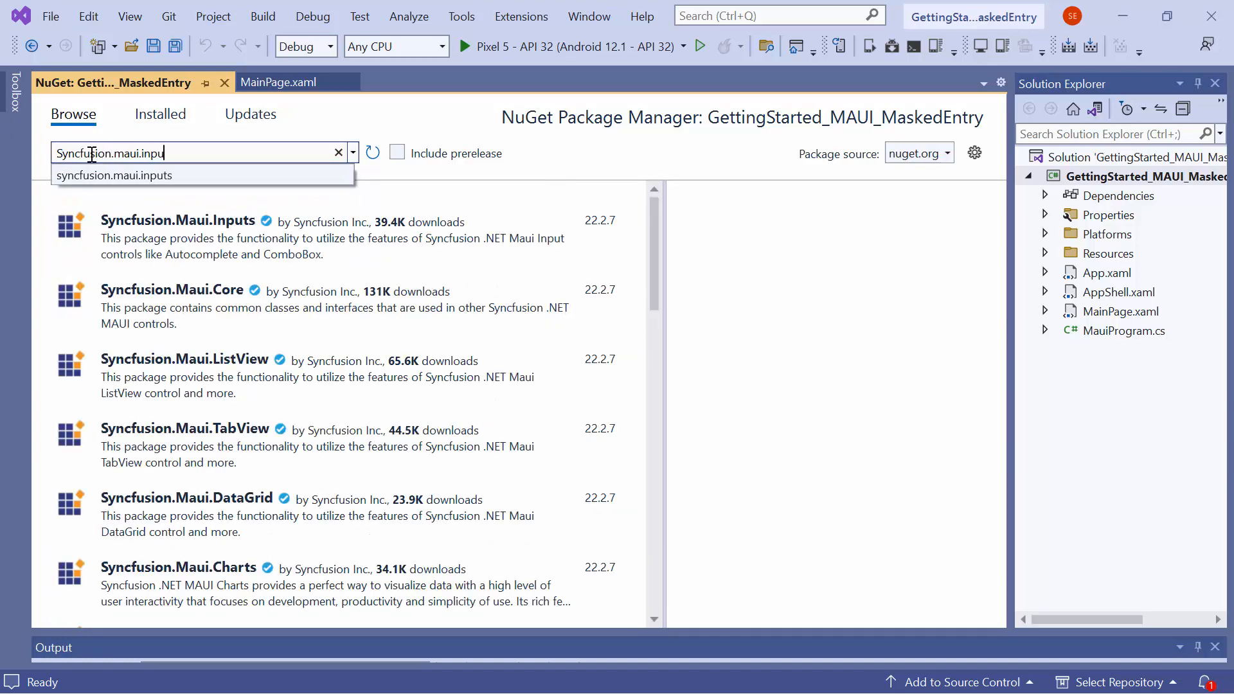
type("ts")
left_click(164, 225)
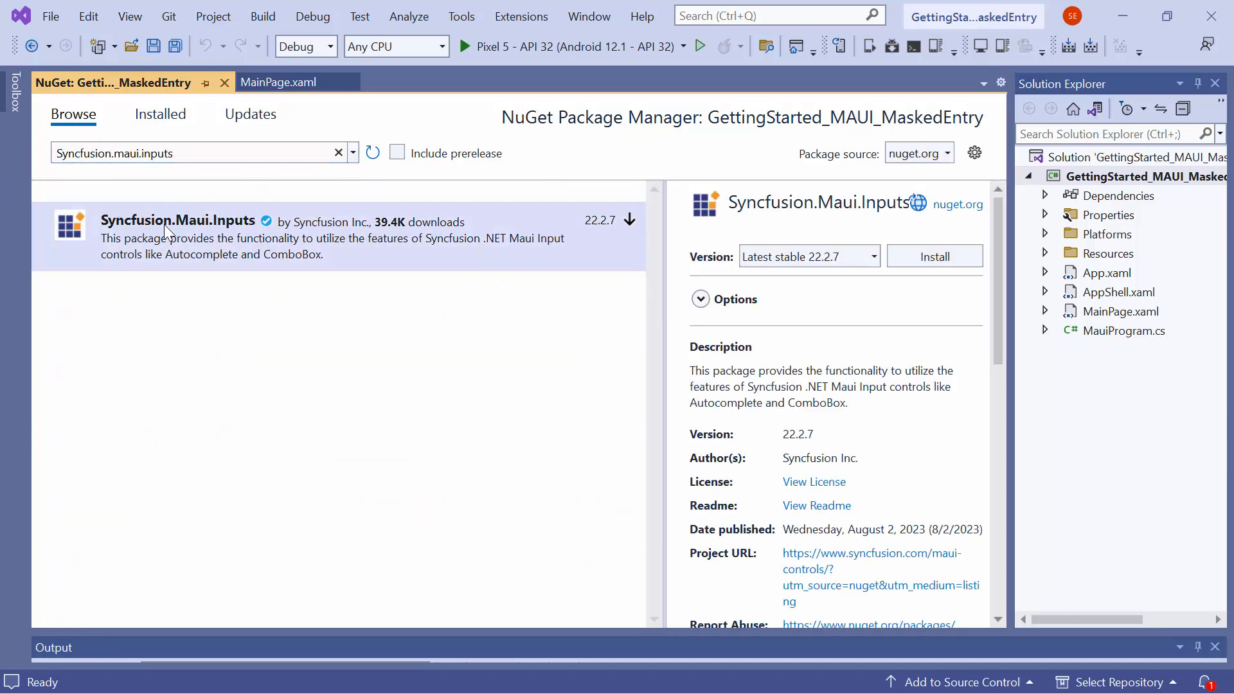
left_click(905, 259)
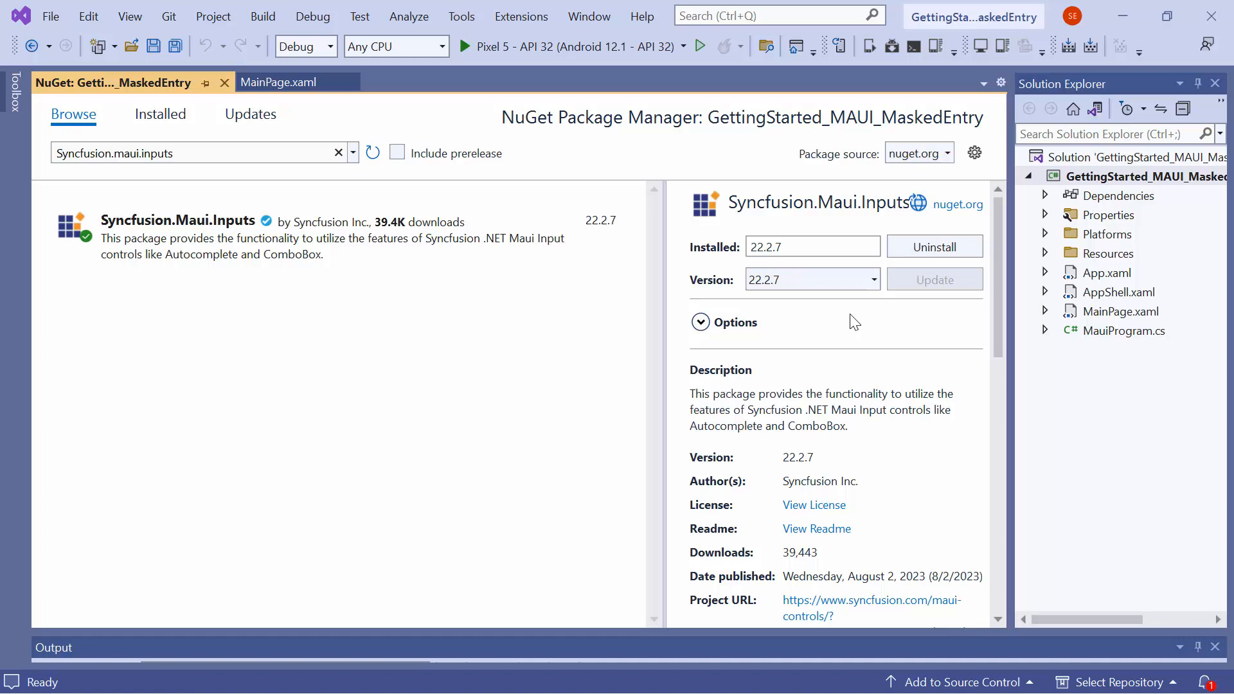
In MauiProgram.cs, import Syncfusion.Maui.Core.Hosting and add .ConfigureSyncfusionCore() after UseMauiApp<App>()
double_click(1124, 332)
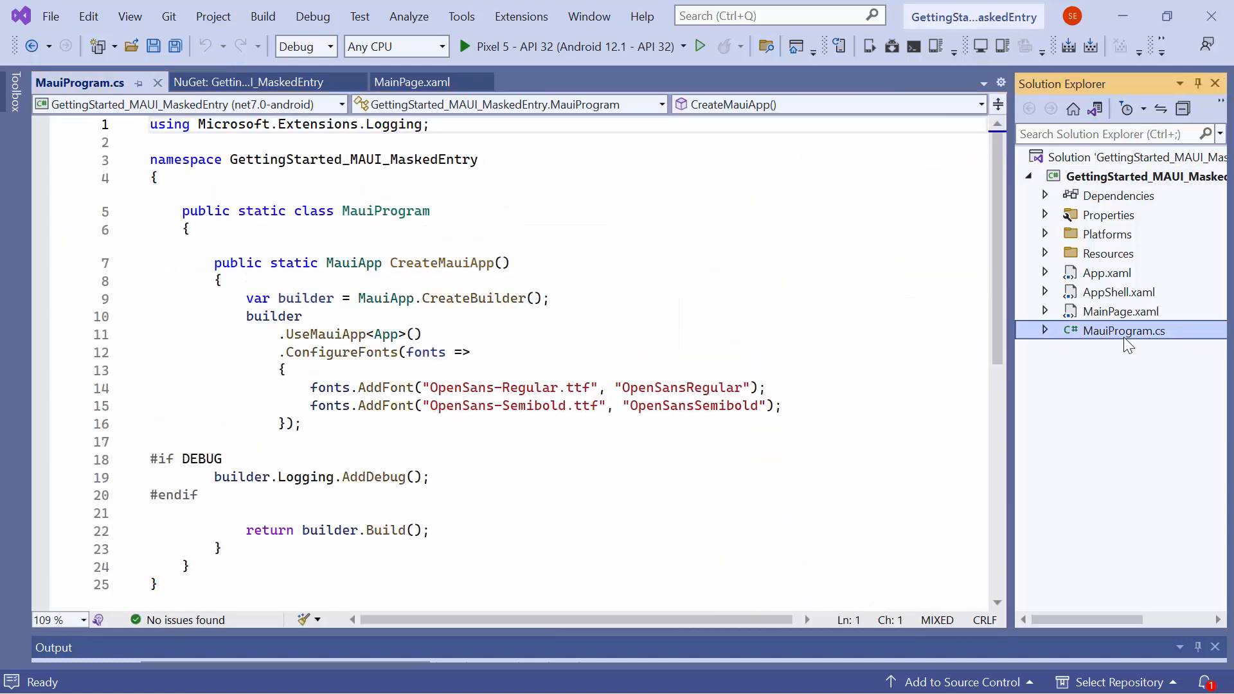
left_click(455, 130)
key("Return")
type("using sy.m.Core.Hosting")
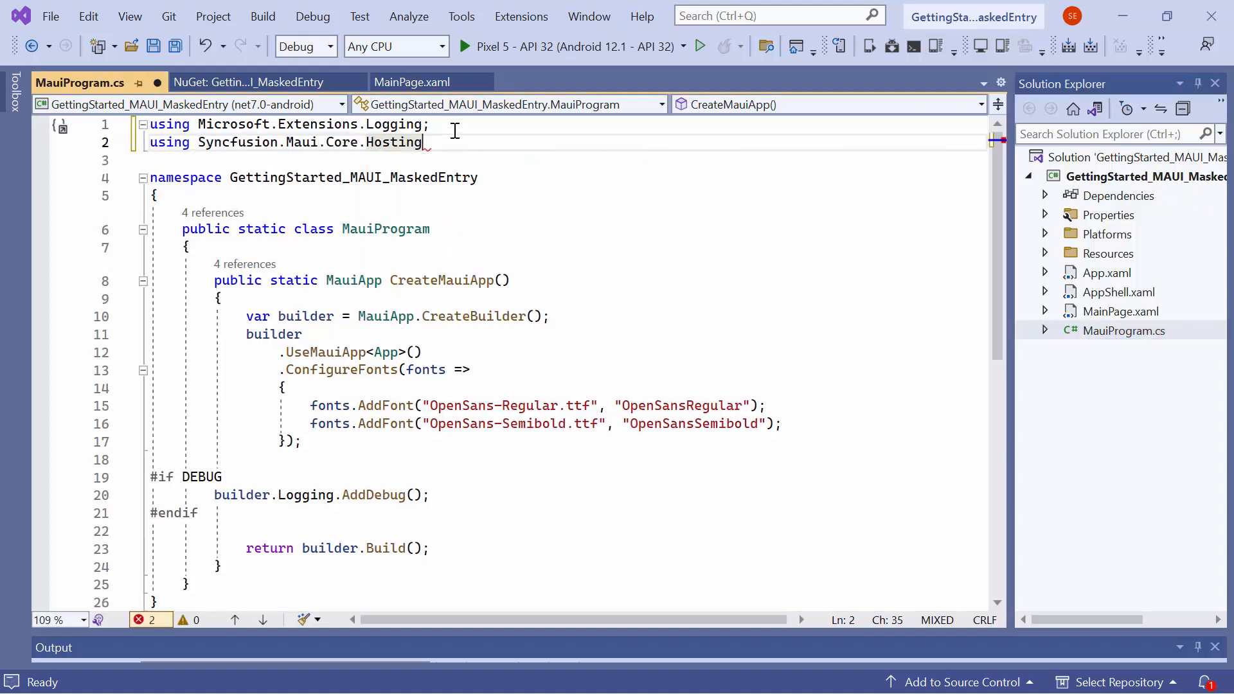
type(";")
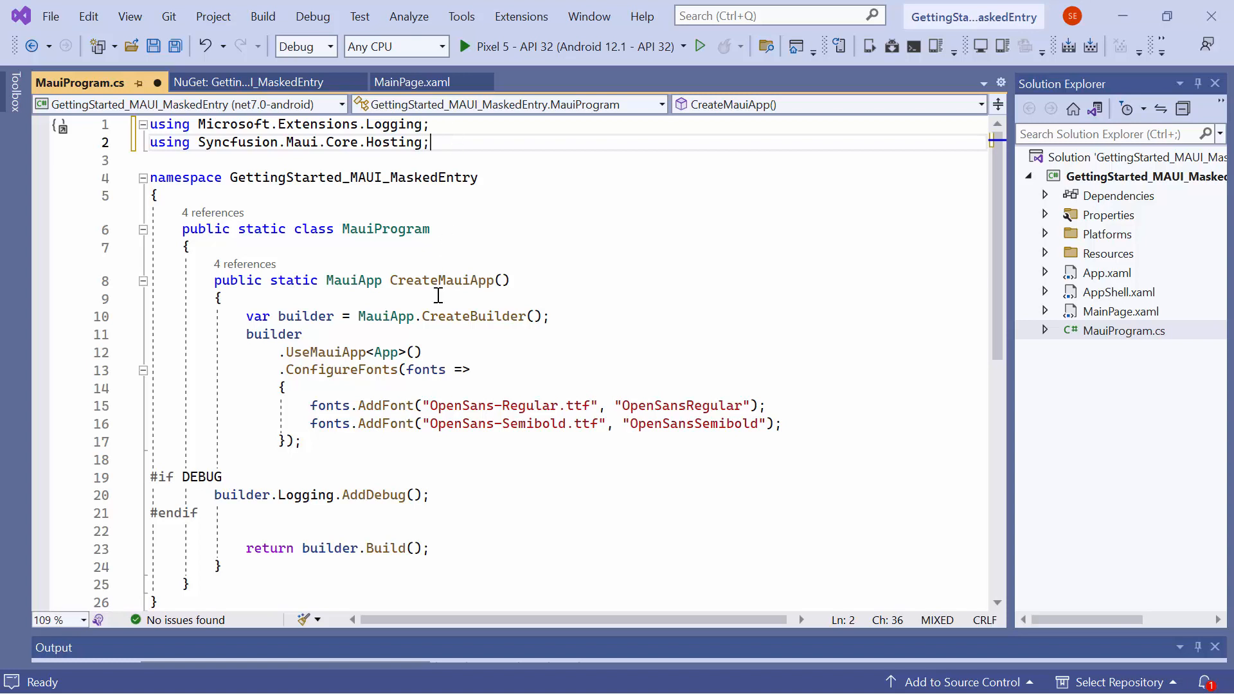
left_click(428, 352)
key("Return")
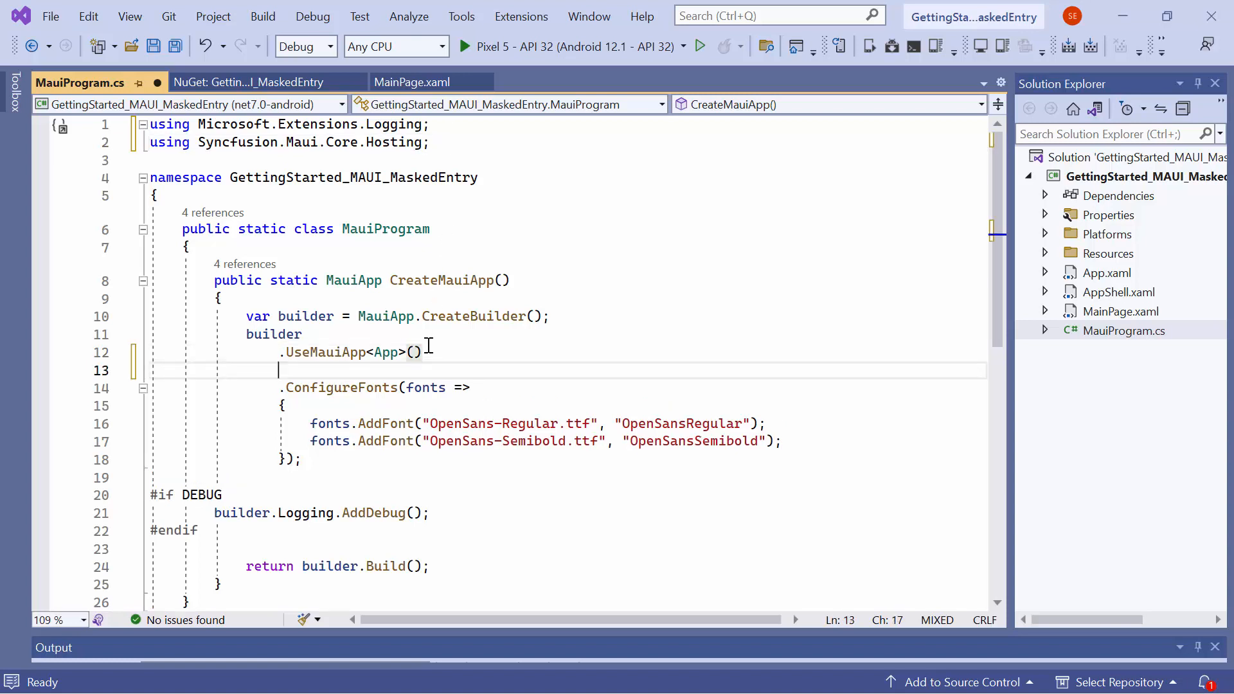
type(".ConfigureSy")
key("Tab")
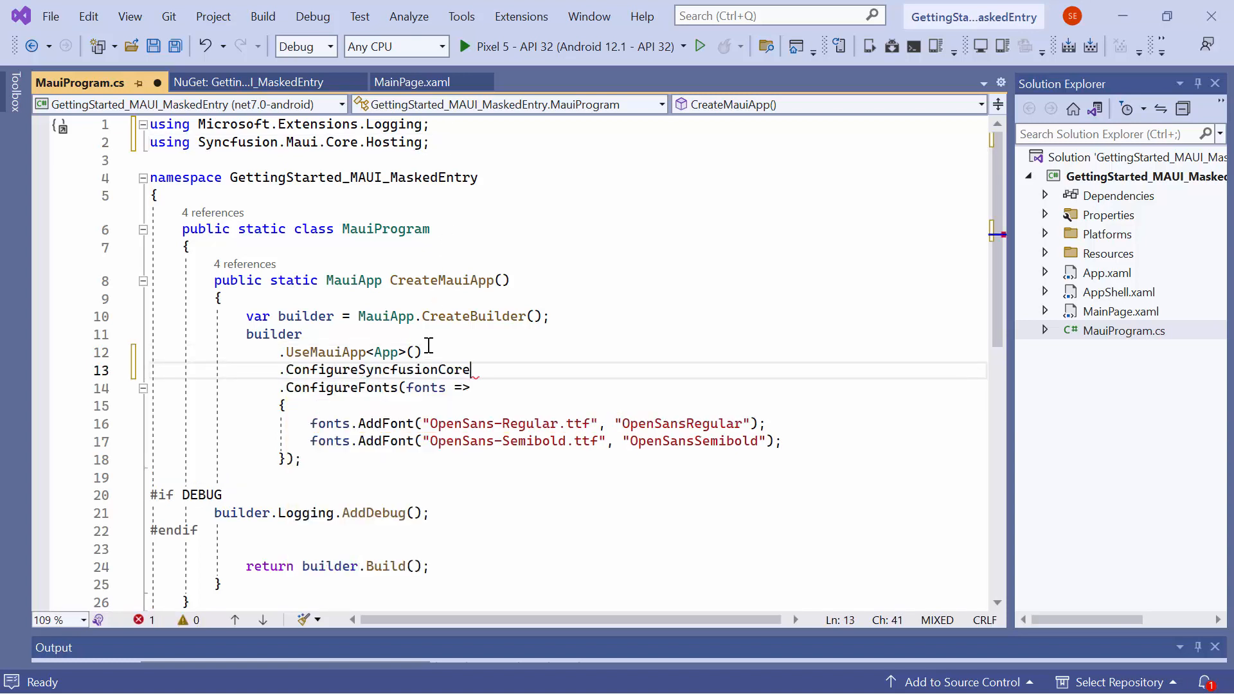
type("()")
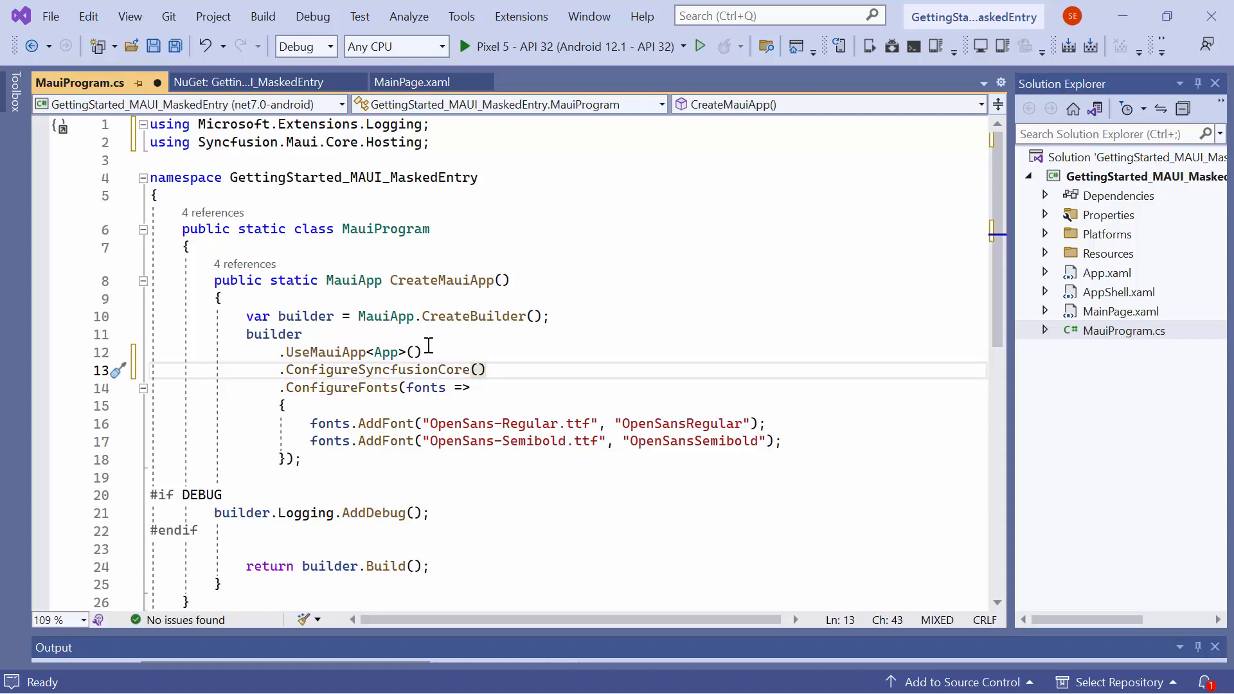
In App.xaml.cs, register the Syncfusion license key via SyncfusionLicenseProvider.RegisterLicense in the App constructor
left_click(1045, 273)
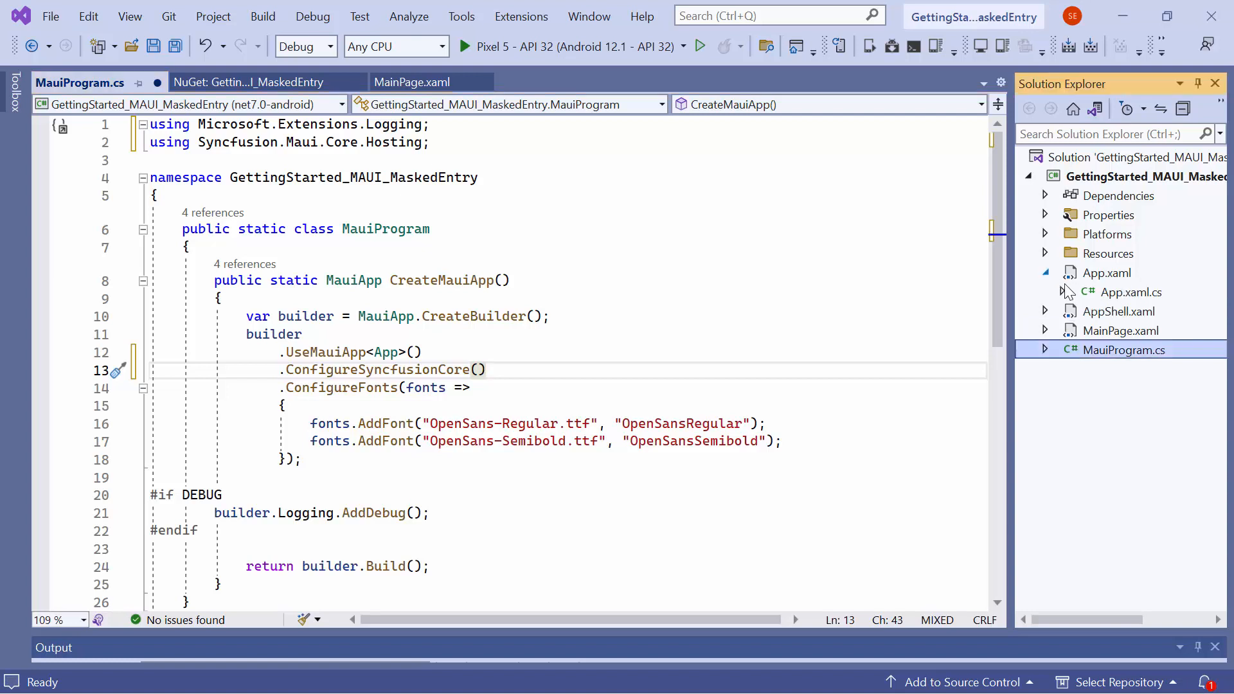
double_click(1088, 293)
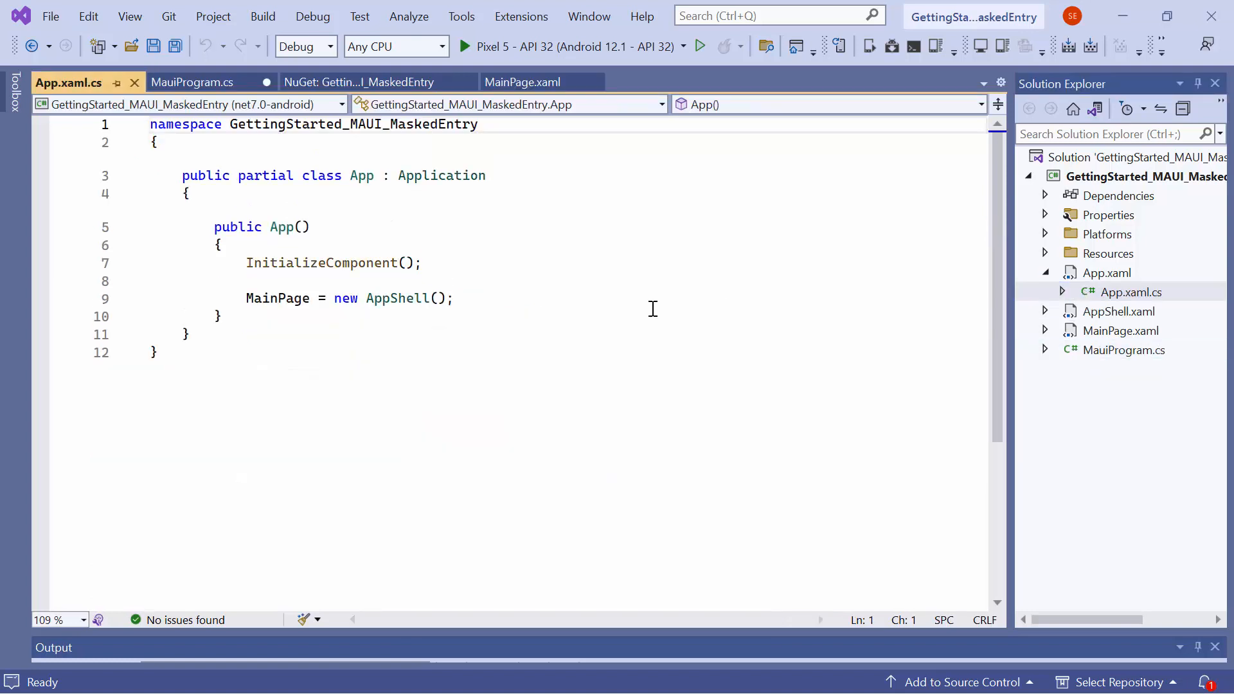
left_click(472, 287)
type("Syncfusion.Licensing.SyncfusionLicenseProvider.RegisterLicense")
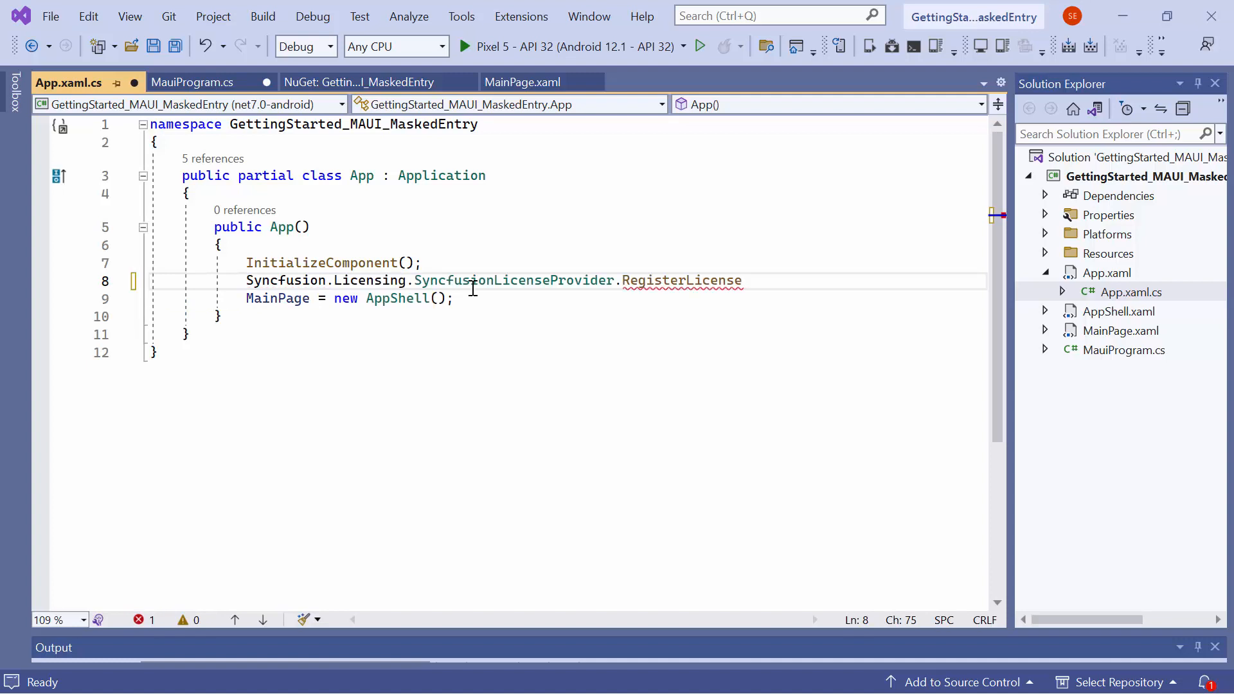
type("(\"\");")
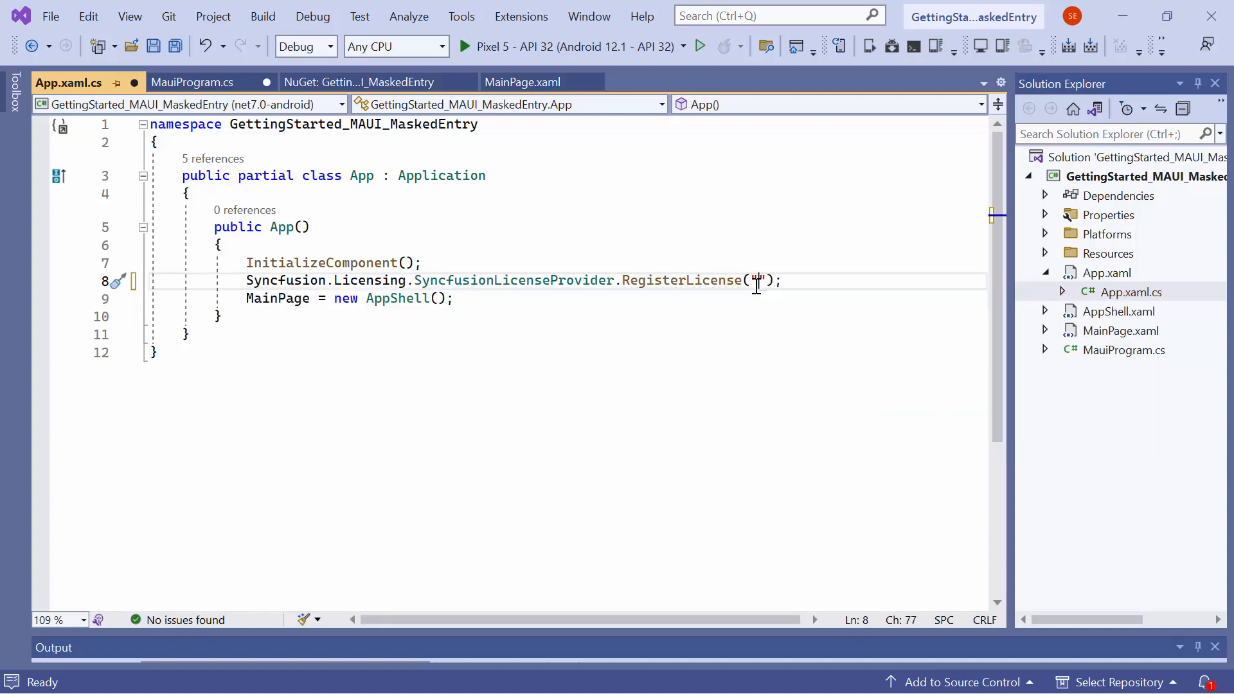
key("ctrl+v")
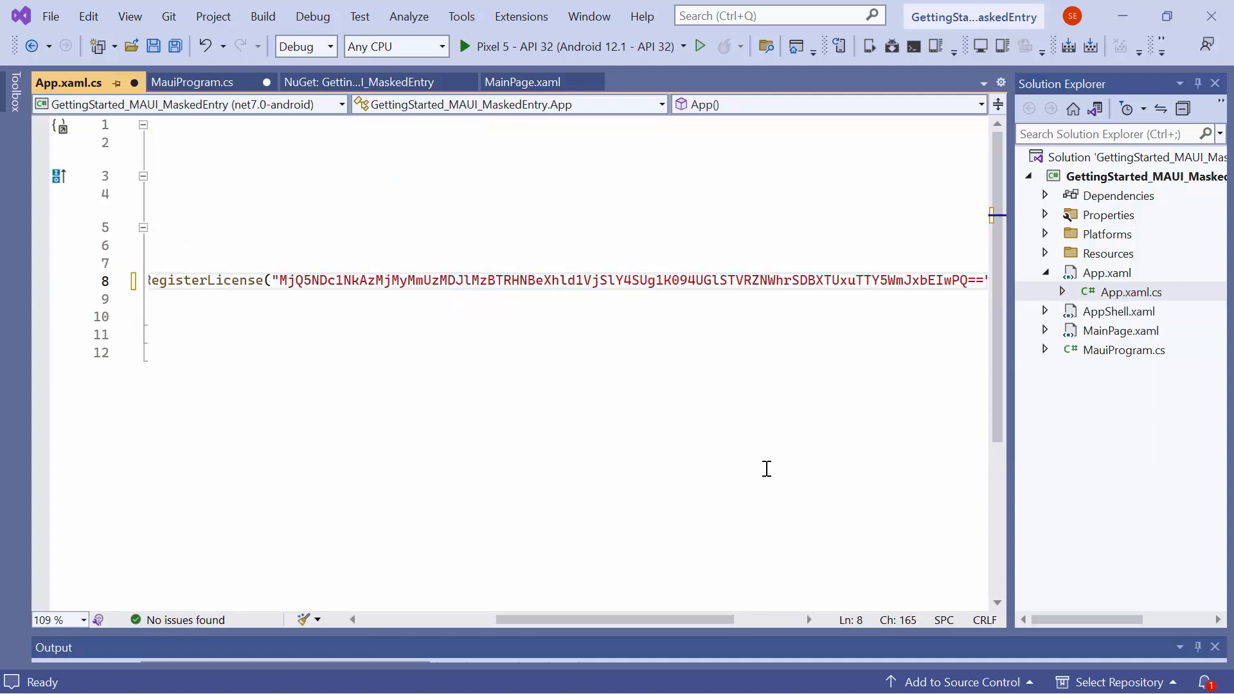
left_click_drag(659, 621, 505, 624)
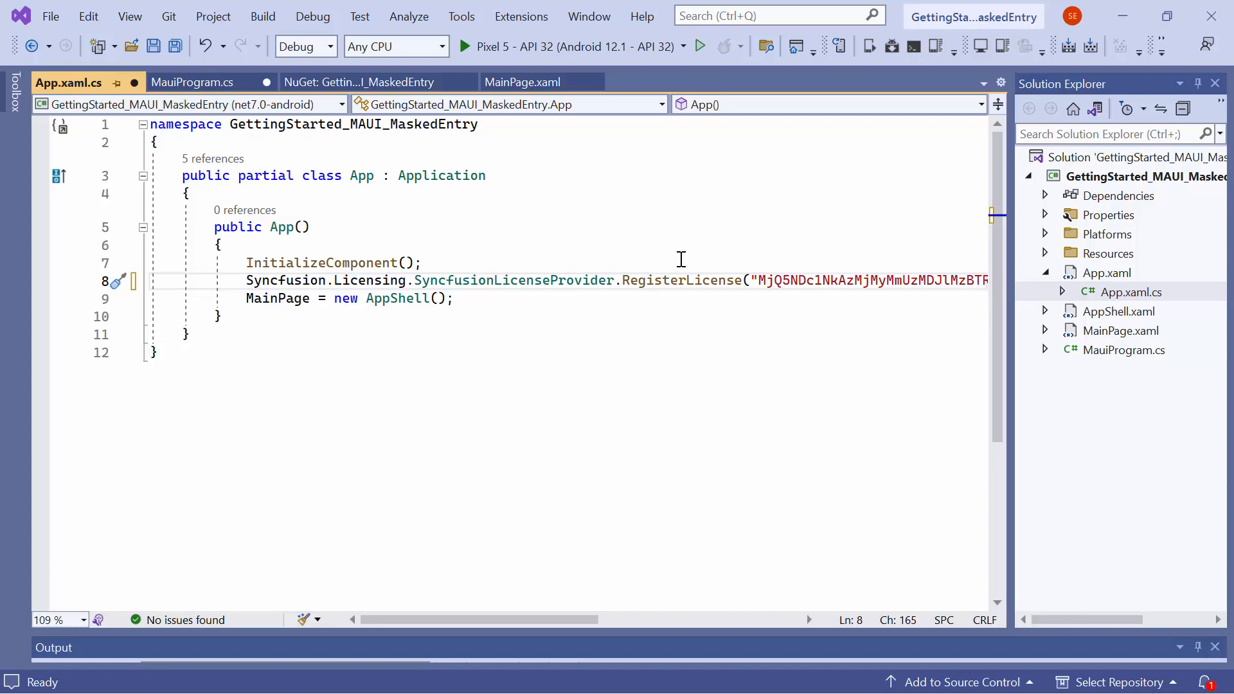
Remove the default ScrollView content from MainPage.xaml
left_click(1045, 272)
double_click(1111, 313)
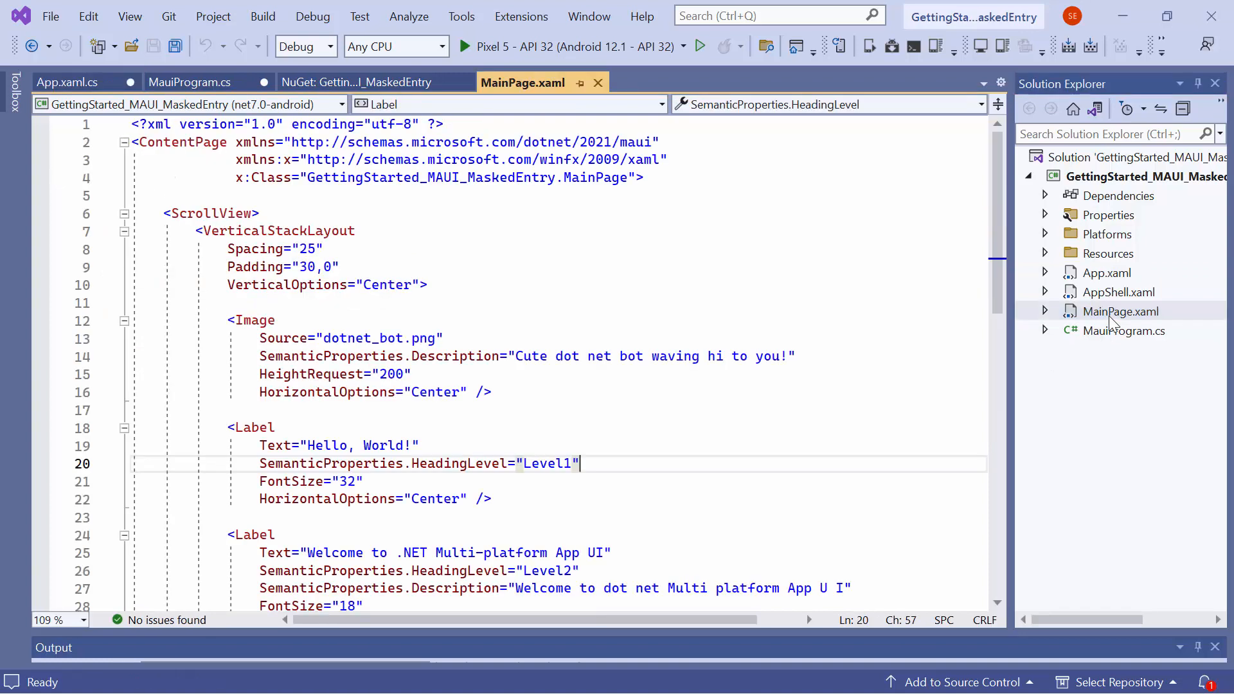
left_click(124, 213)
left_click_drag(164, 214, 301, 214)
key("Delete")
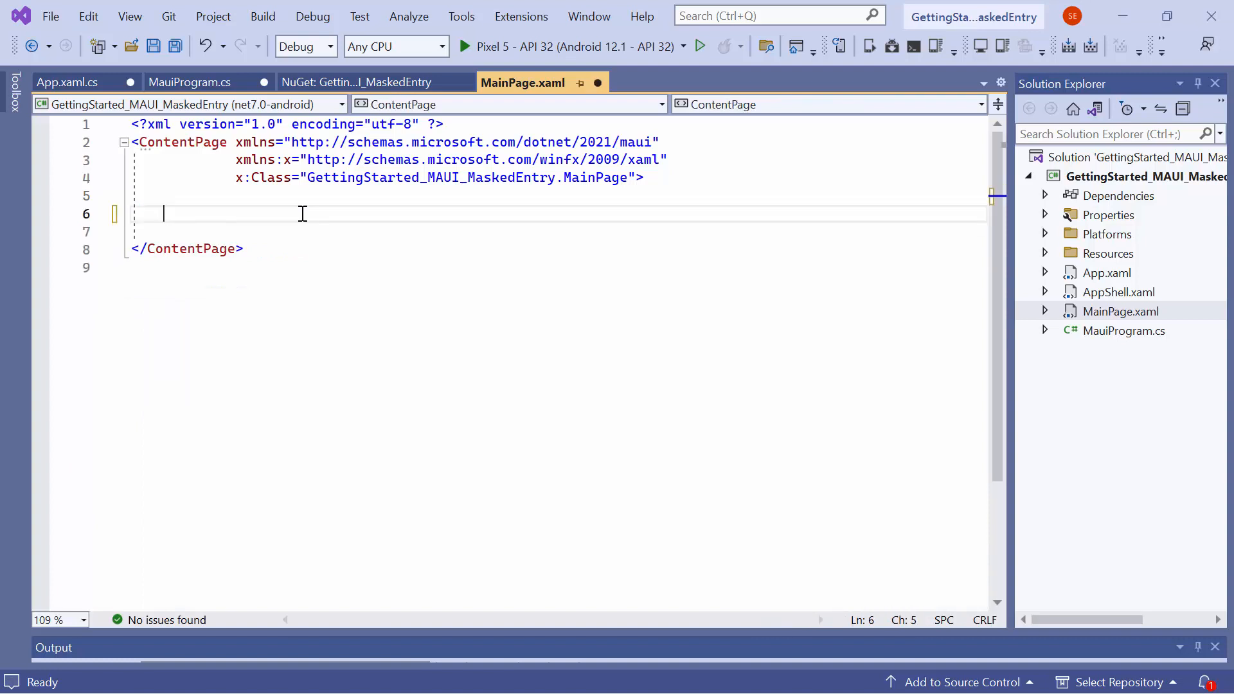
Add the xmlns:editors Syncfusion.Maui.Inputs namespace and an <editors:SfMaskedEntry/> to the page
left_click(676, 158)
key("Return")
type("xmlns:editors=\"")
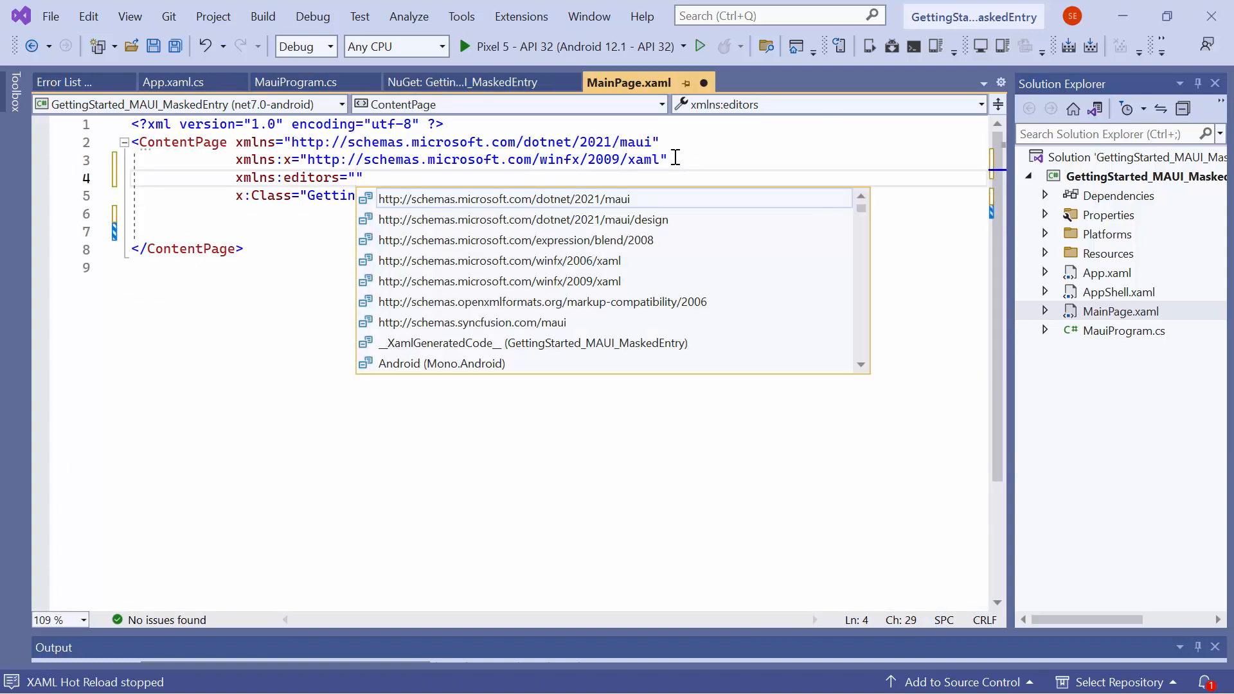
type("clr-namespace:Syncfusion.Maui.Inputs;assembly=Syncfusion.Maui.Inputs")
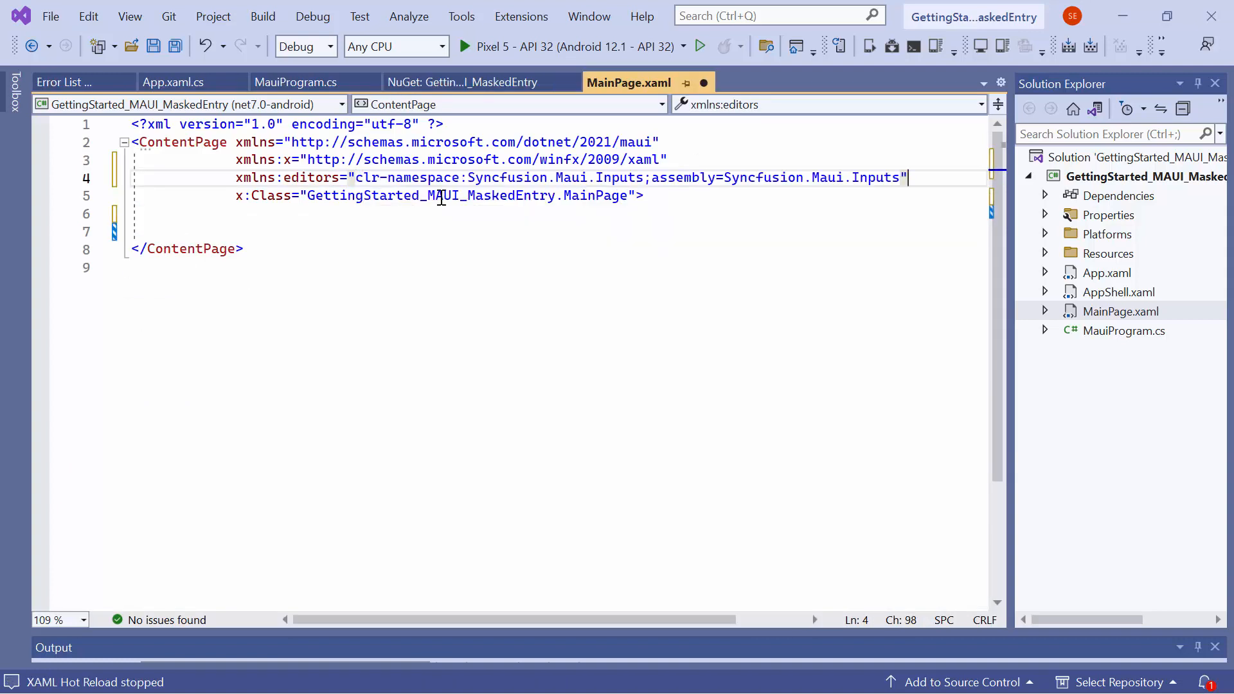
left_click(290, 218)
key("Return")
type("<mas")
key("Tab")
type("/>")
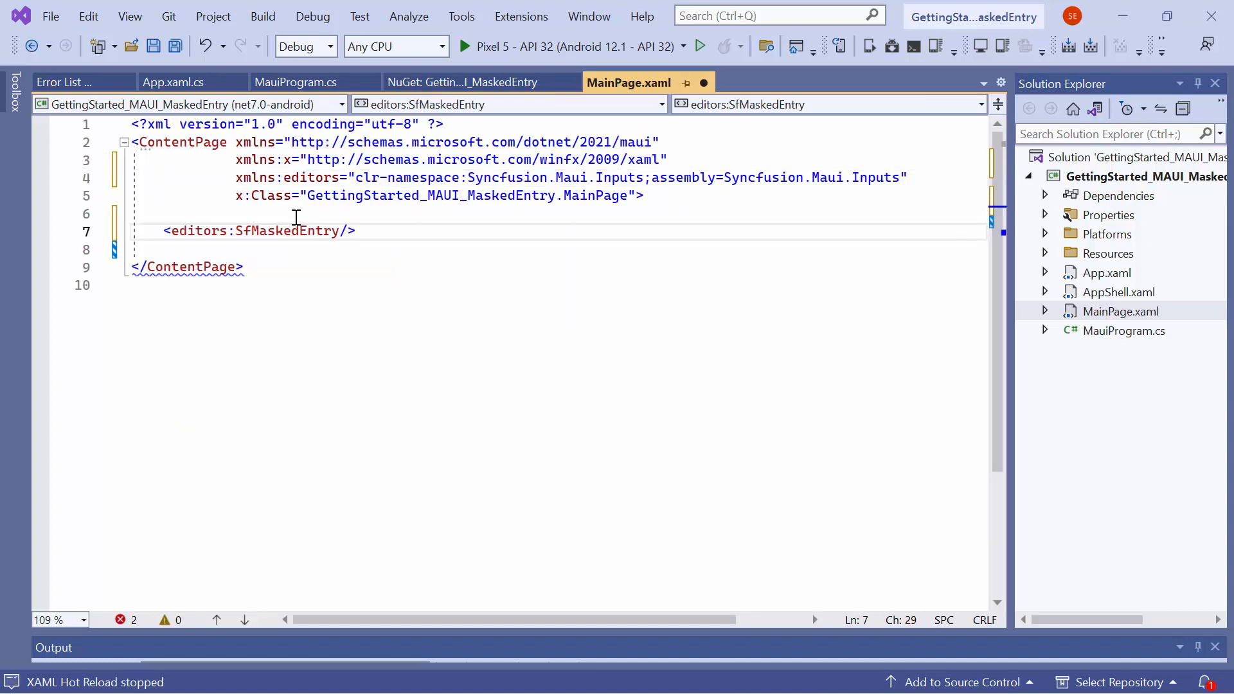
Run the app on the Android emulator and enter text into the masked entry
left_click(531, 46)
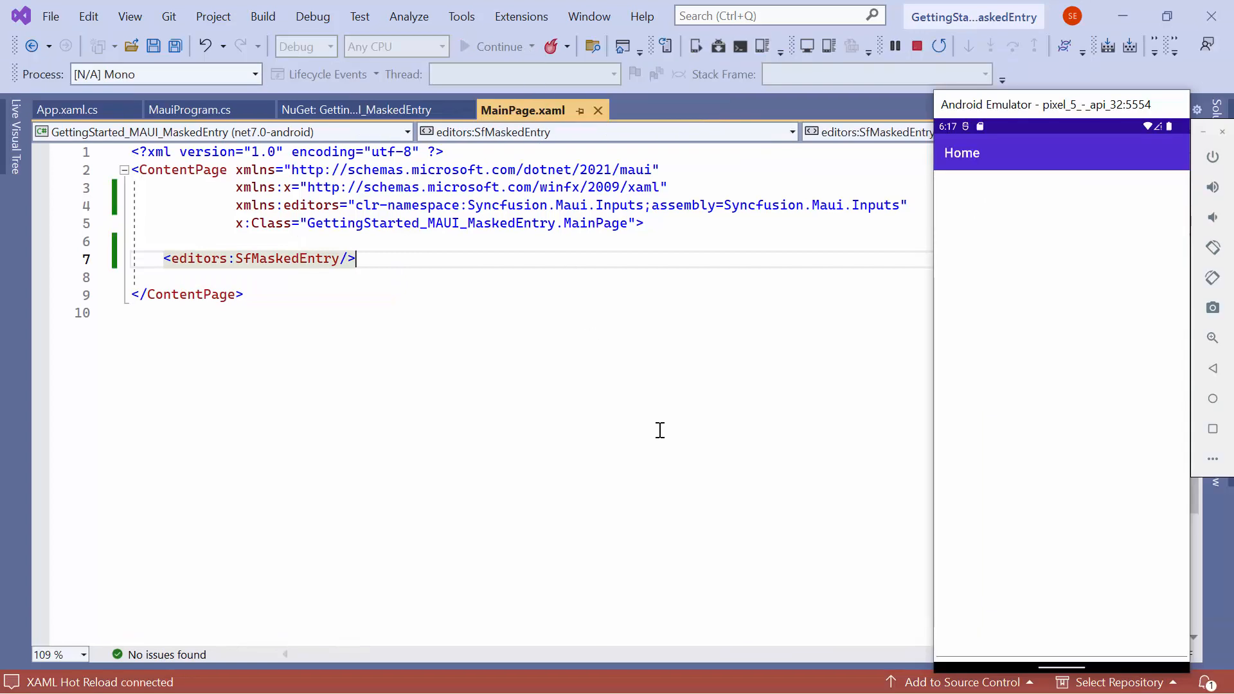
left_click(1024, 640)
left_click(1010, 556)
left_click(960, 557)
left_click(1061, 588)
left_click(1124, 521)
left_click(1010, 556)
left_click(953, 620)
left_click(957, 589)
left_click(948, 556)
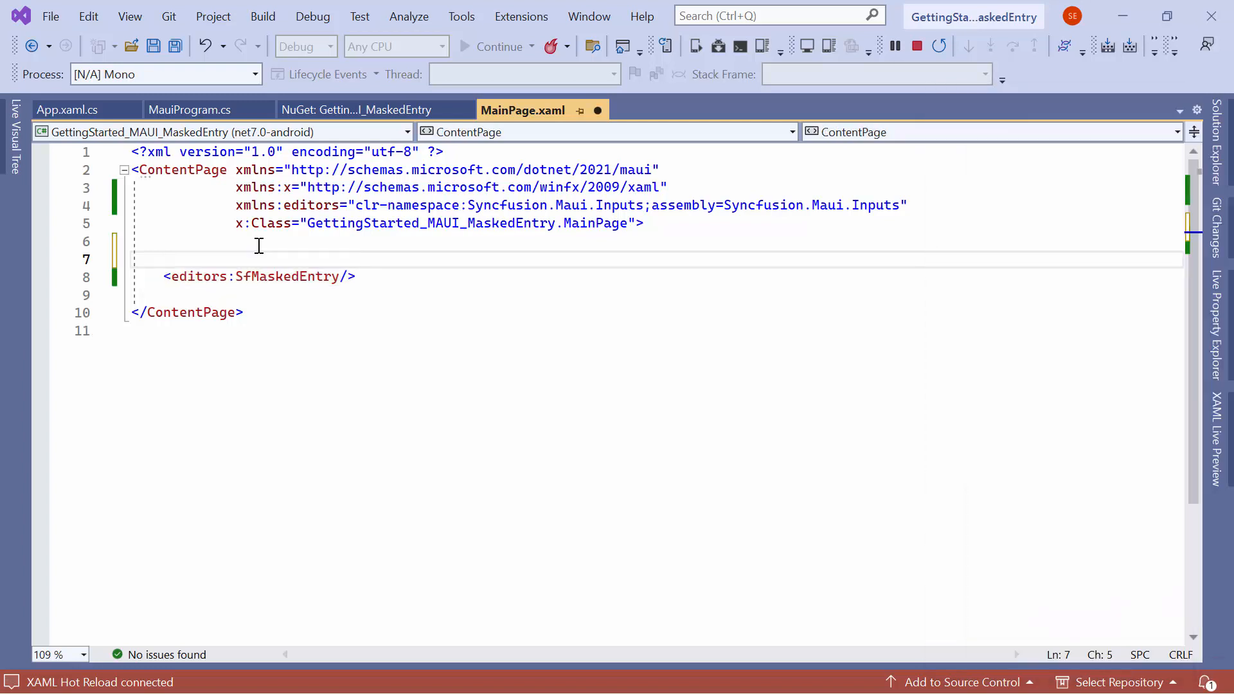
type("<st")
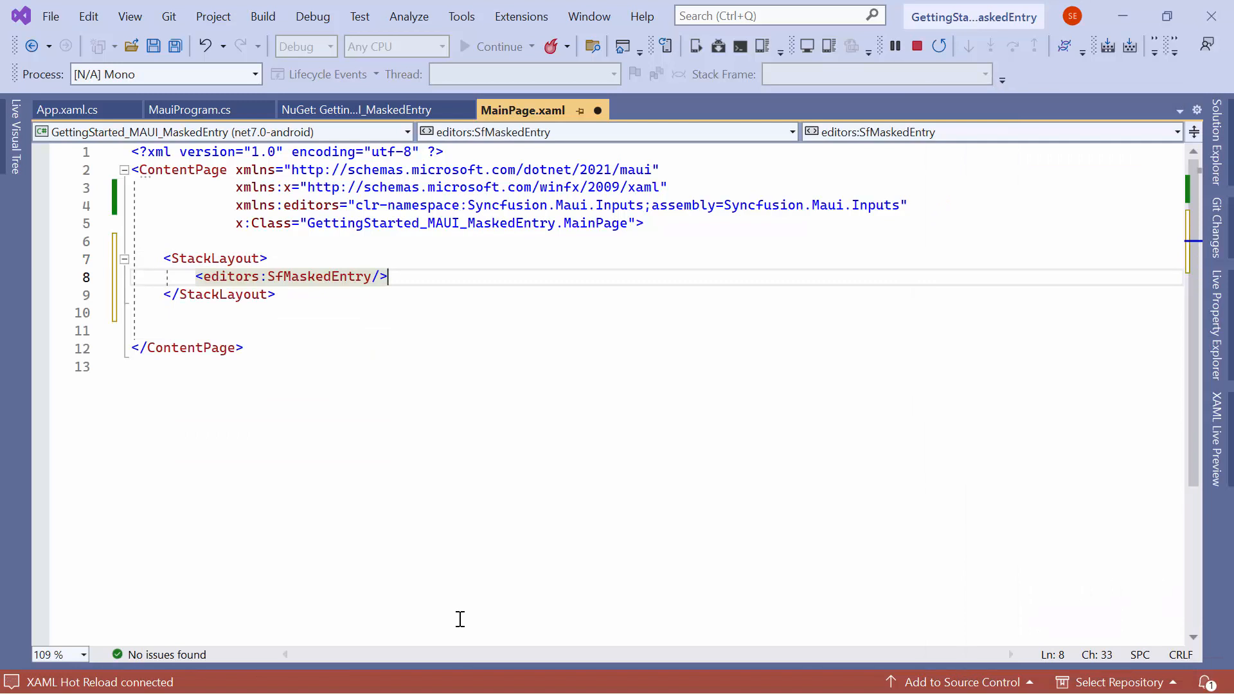
Wrap the SfMaskedEntry in a StackLayout and set WidthRequest="200"
key("Left")
key("Left")
type("w")
key("Tab")
type("200")
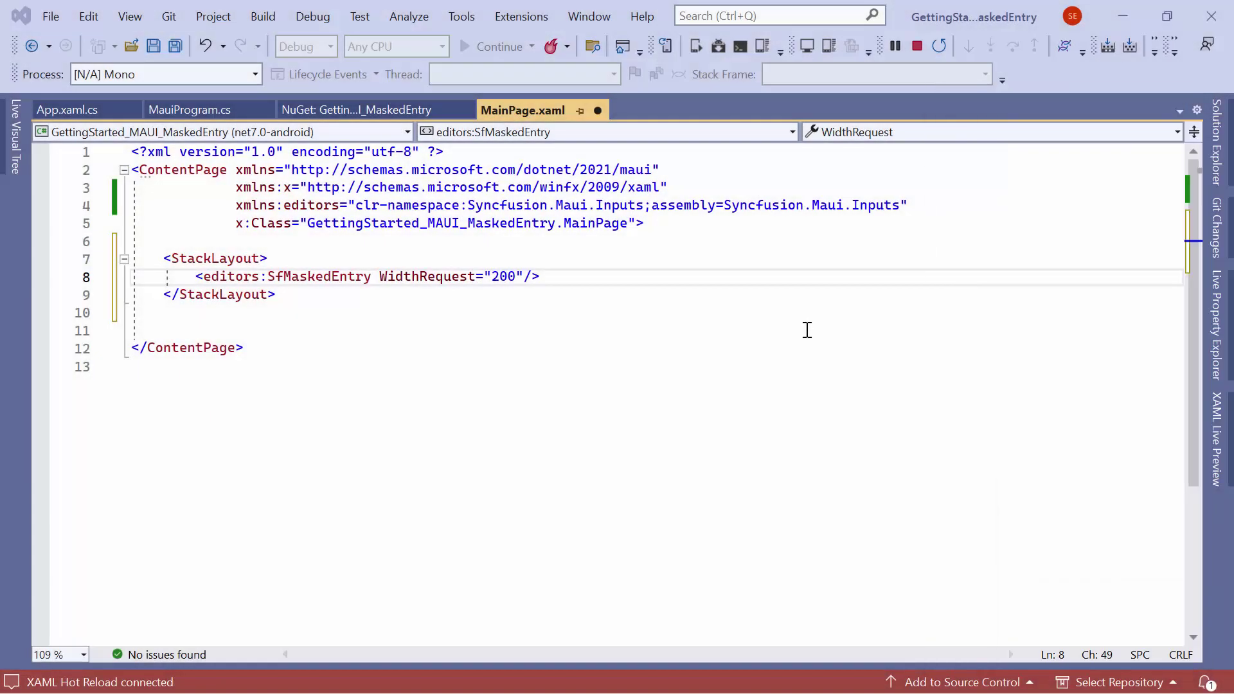
left_click(807, 331)
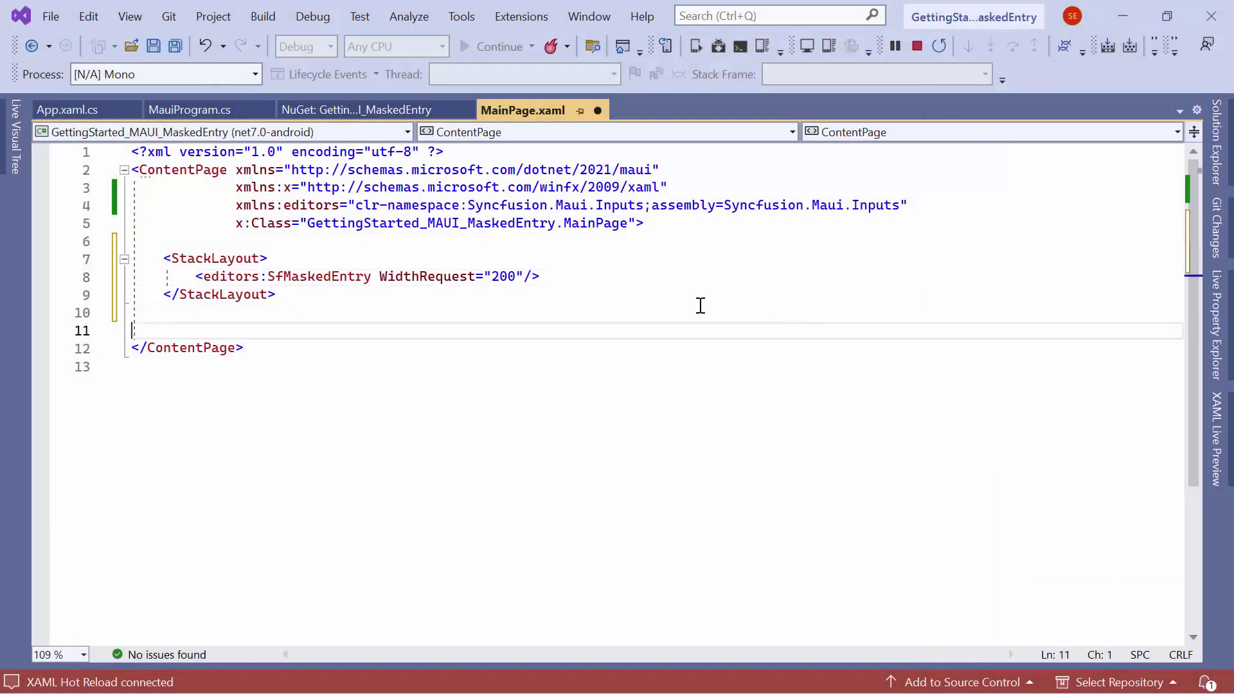
left_click(529, 278)
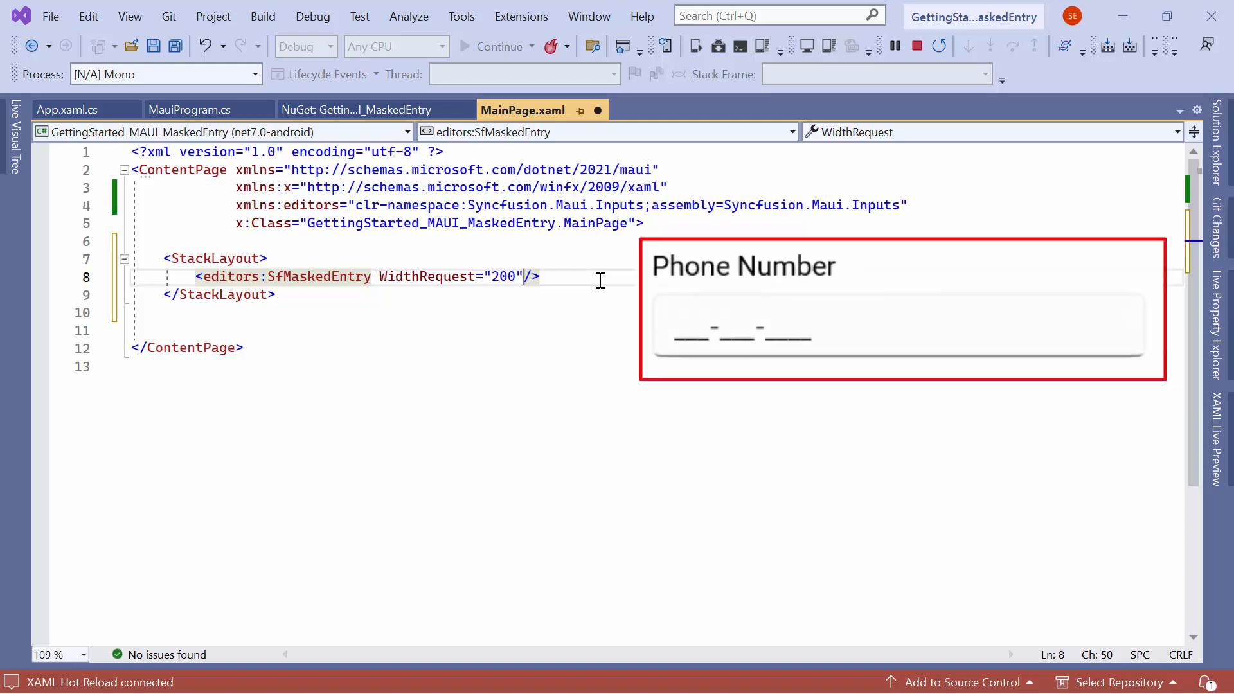
key("Return")
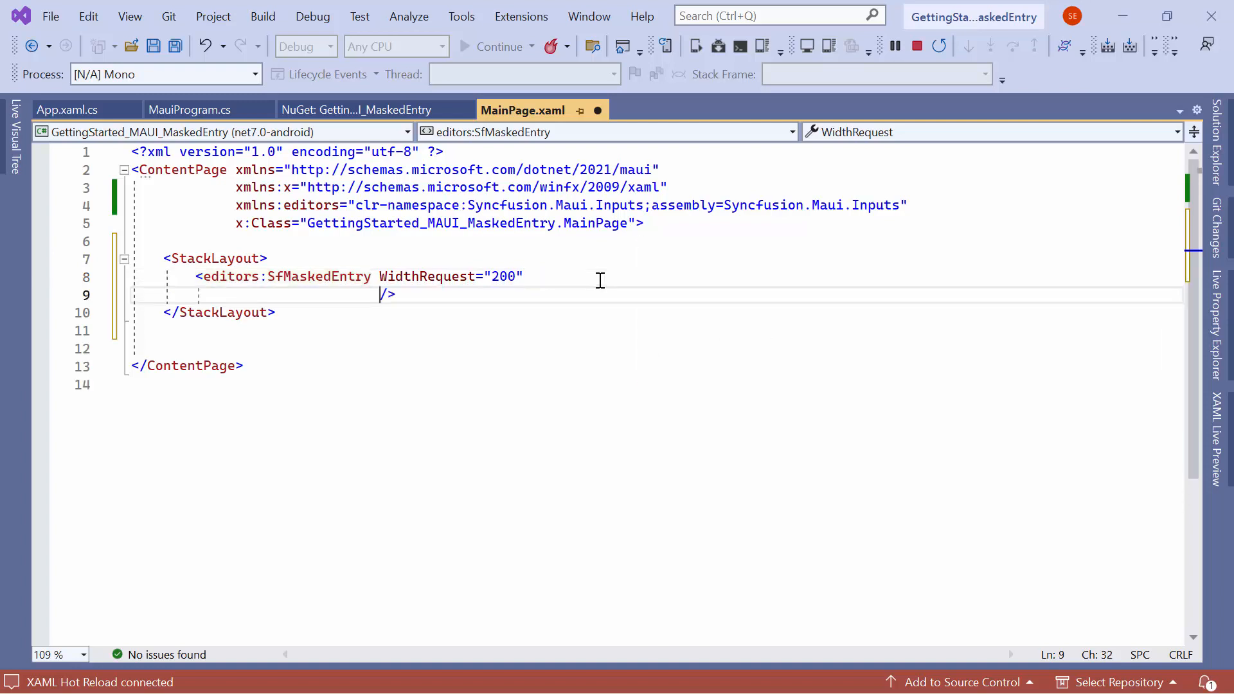
type("Mas")
key("Escape")
type("kType=")
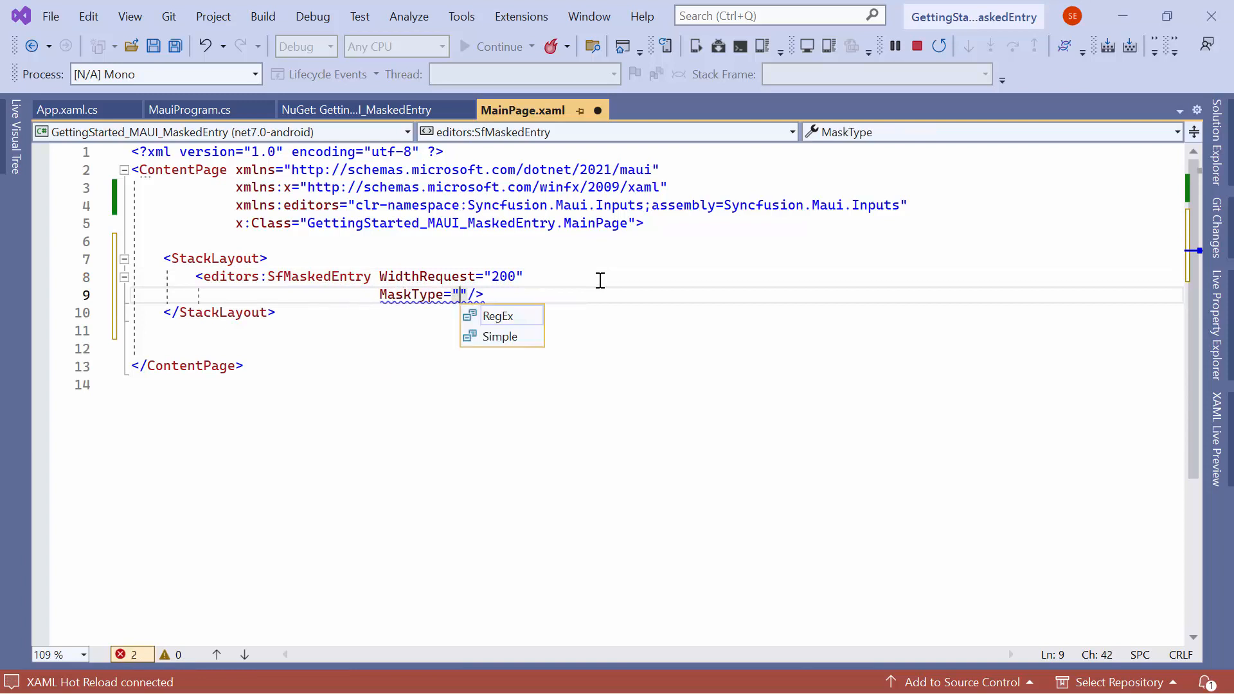
key("Down")
key("Return")
key("Return")
type("ma/>")
key("Down")
key("Return")
type("(000) 000-0000\"/>")
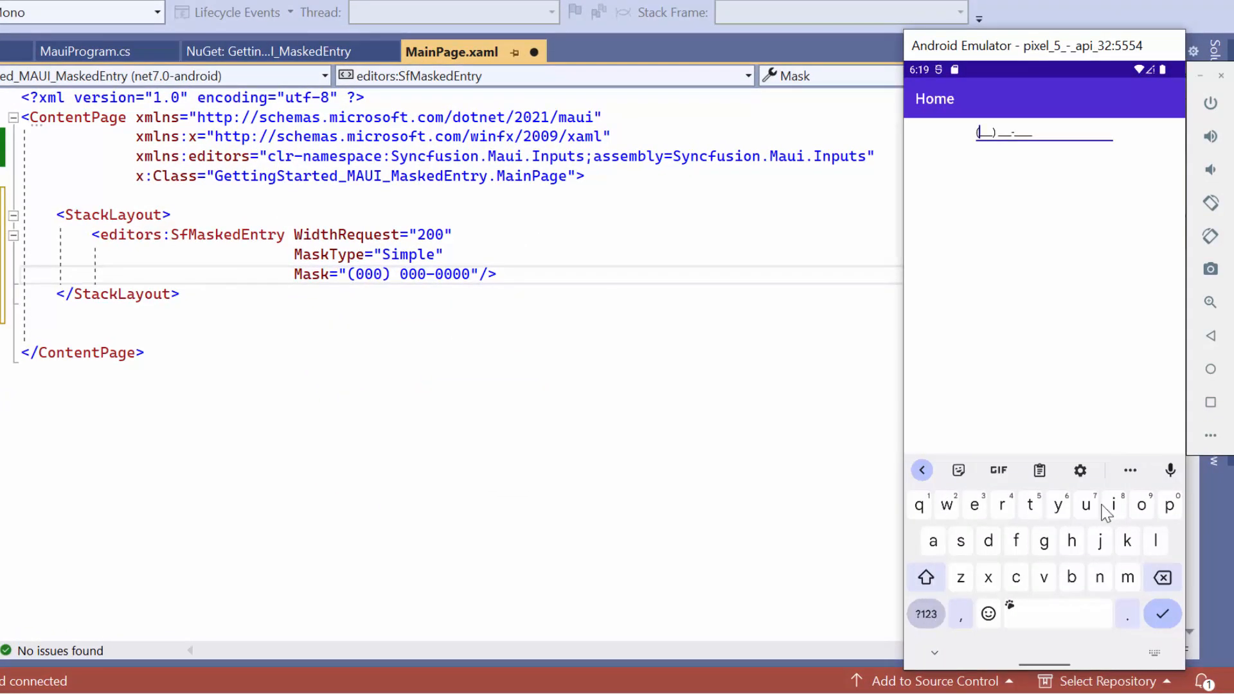
left_click(1114, 504)
left_click(947, 503)
left_click(1002, 504)
left_click(1032, 504)
left_click(947, 505)
left_click(920, 504)
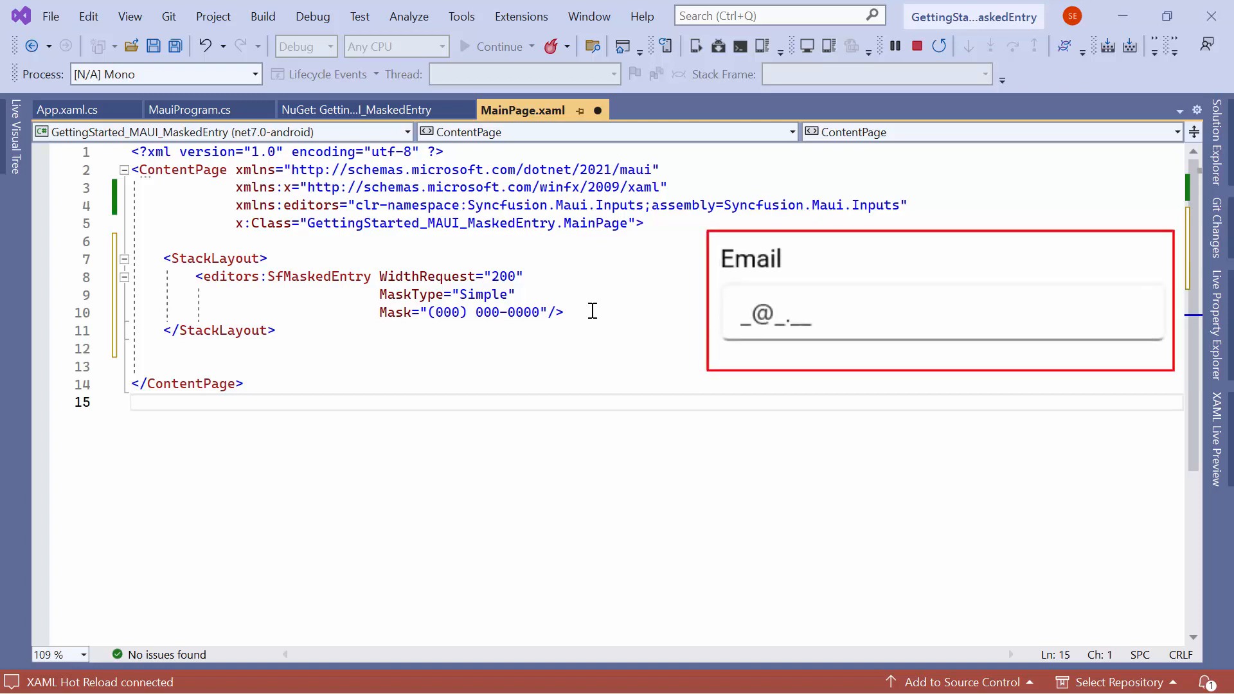
Add a second SfMaskedEntry with MaskType="RegEx" and the email regular expression as its Mask
left_click(593, 312)
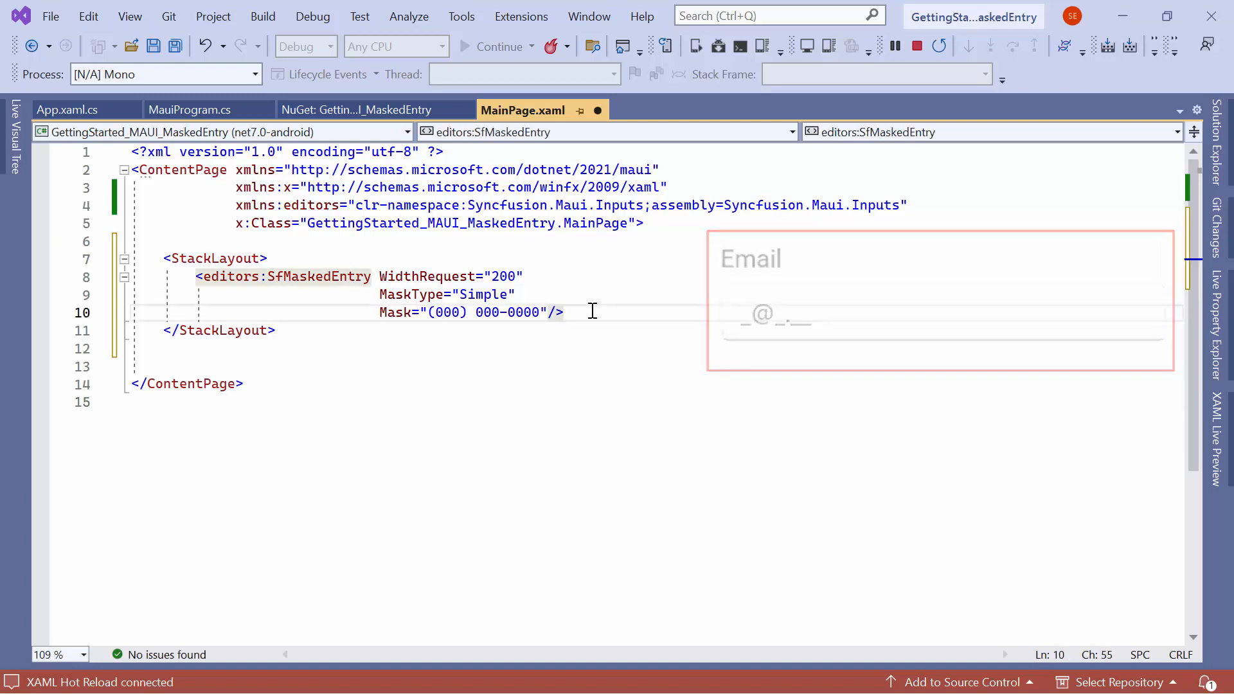
key("Return")
key("Return")
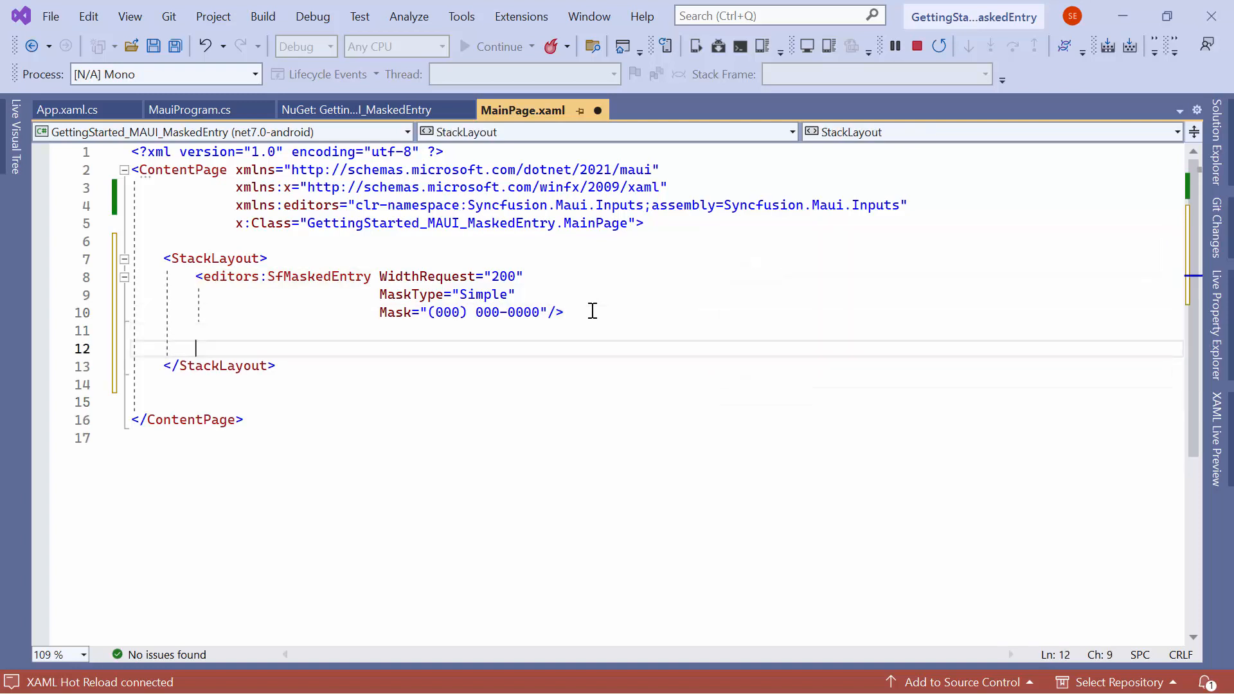
type("<editors:SfMaskedEntry WidthRequest=\"200\"/>")
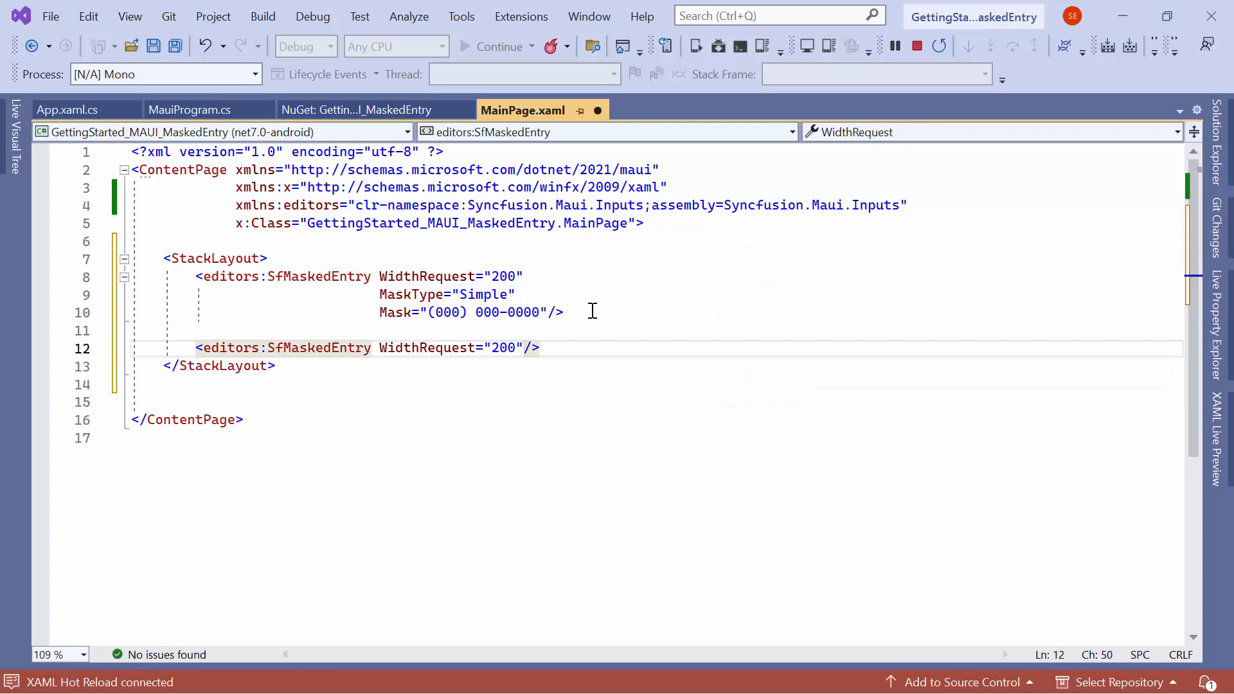
key("Return")
type("Mas/>")
key("Tab")
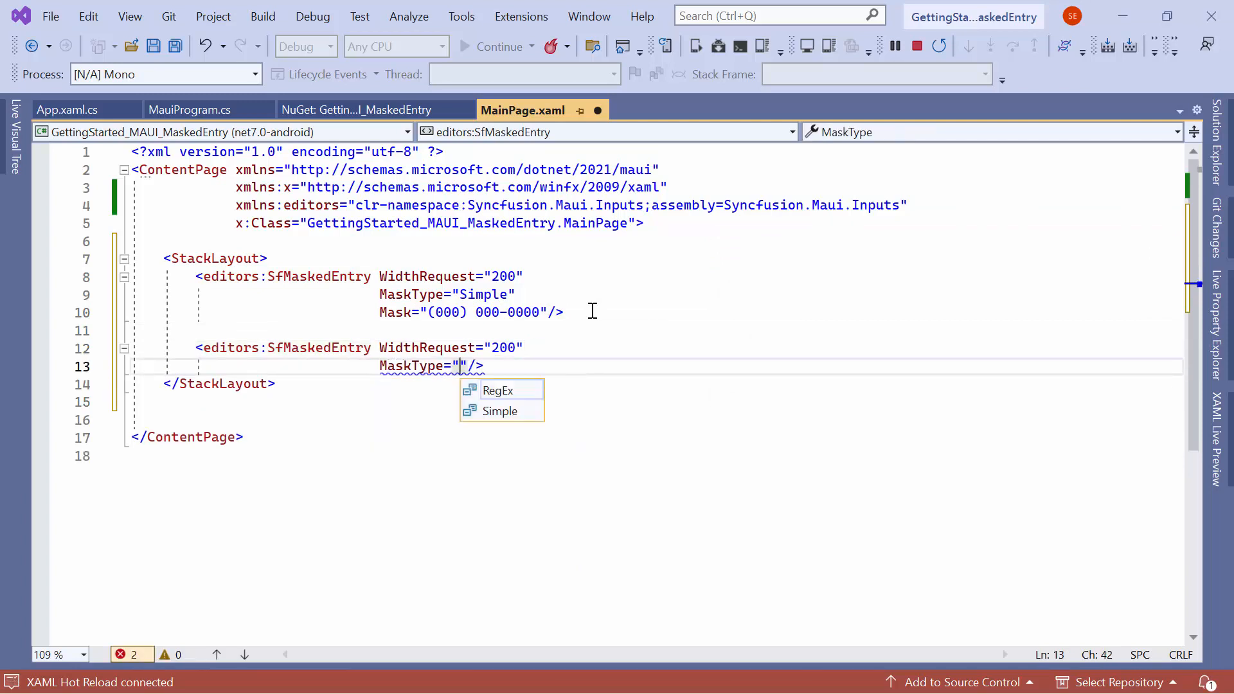
key("Down")
key("Tab")
key("Return")
type("Mas/>")
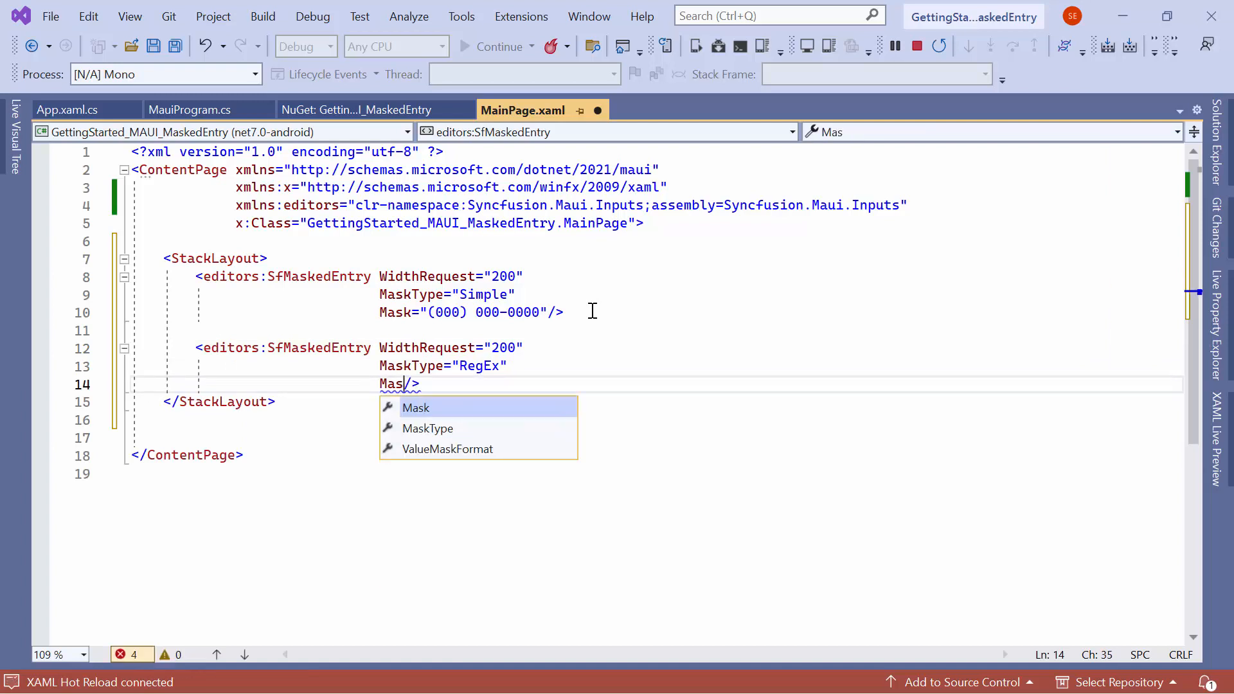
key("Tab")
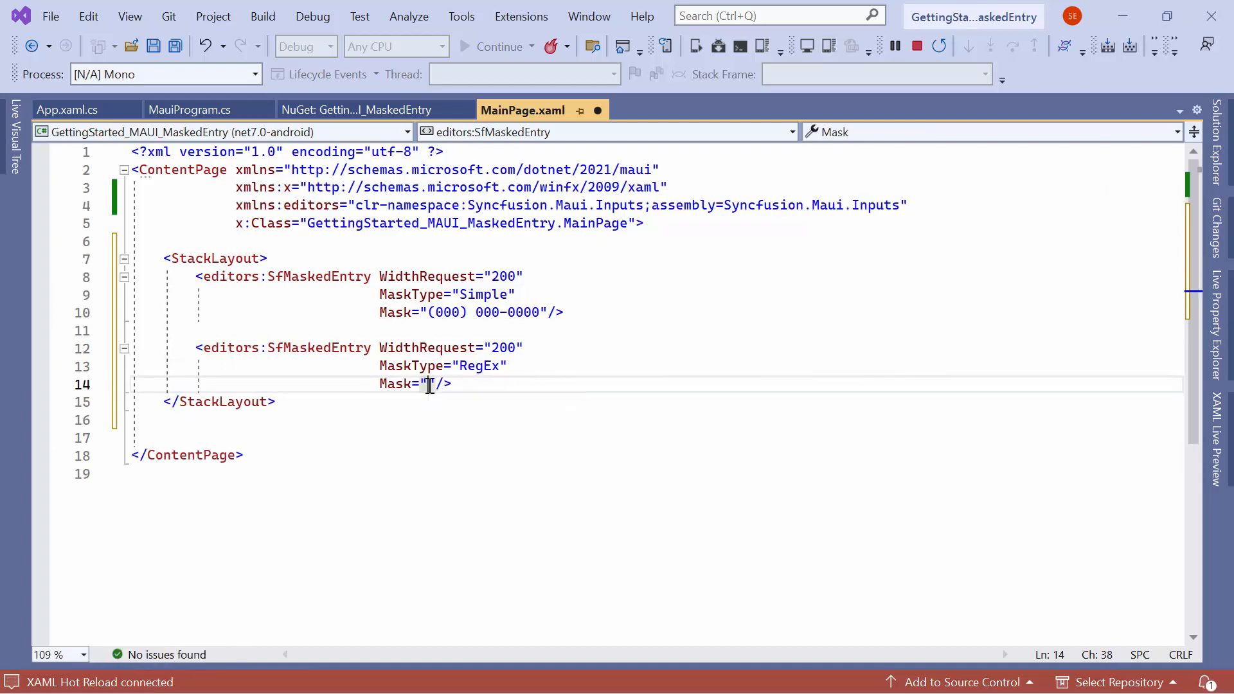
type("[A-Za-z0-9._%-]+@[A-Za-z0-9]+\\.[A-Za-z]{2,3}")
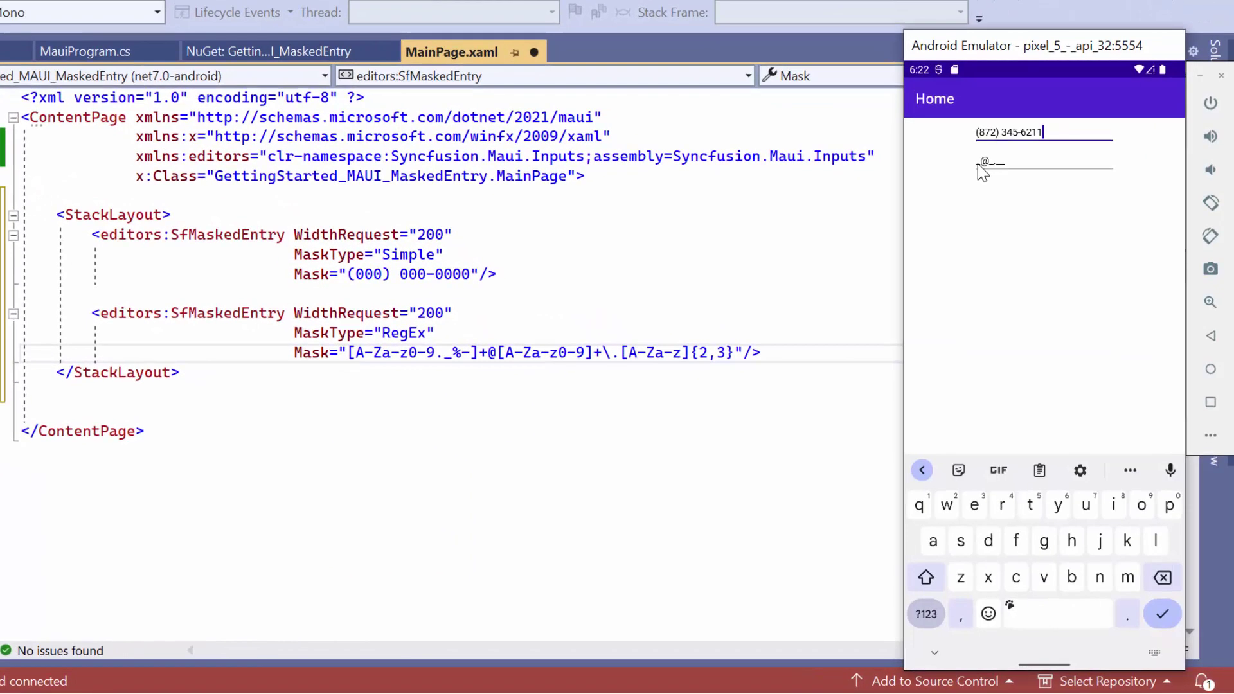
Enter an email address into the new field on the emulator
left_click(982, 167)
left_click(932, 541)
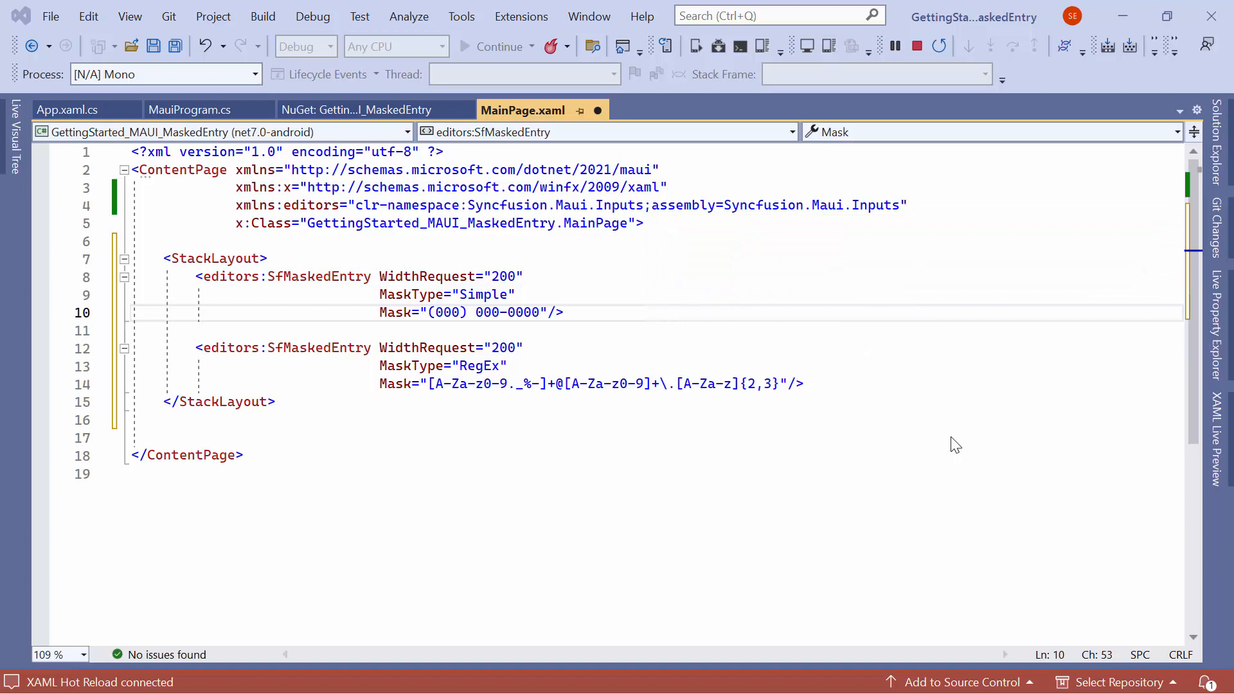
Set PromptChar="#" on the phone entry and PromptChar="-" on the email entry
key("Return")
type("Pr/>")
key("Tab")
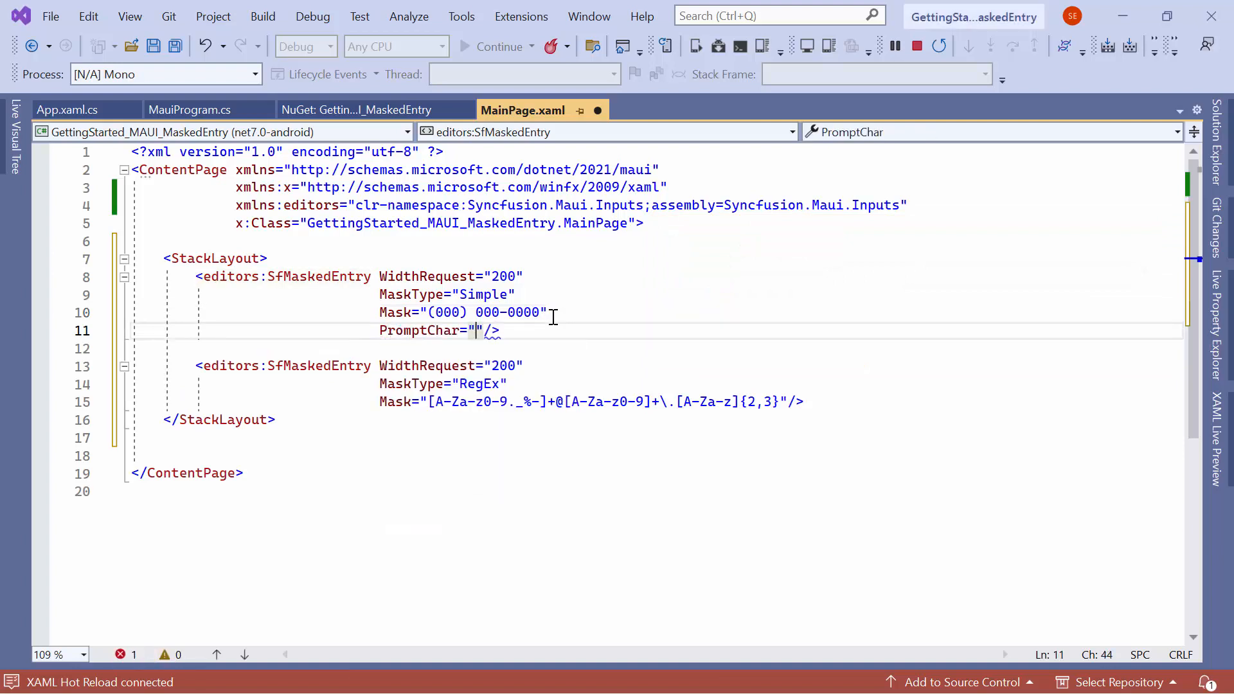
type("#")
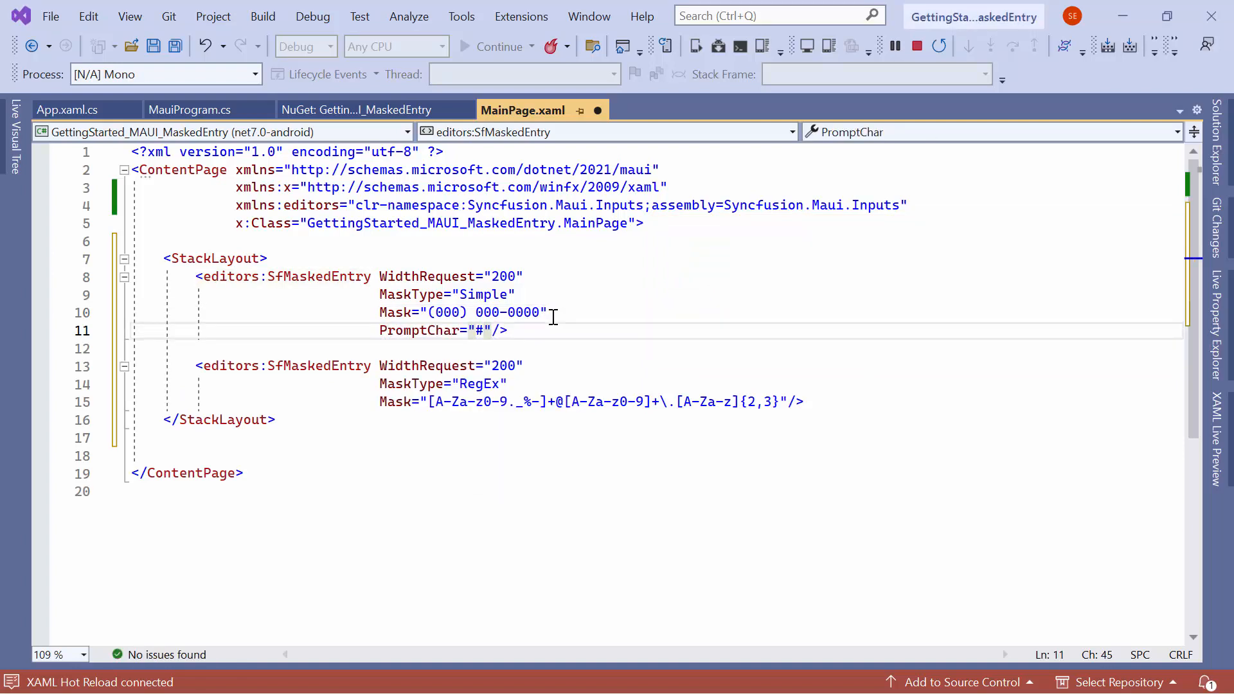
left_click(787, 401)
key("Return")
type("Pr")
key("Tab")
type("-")
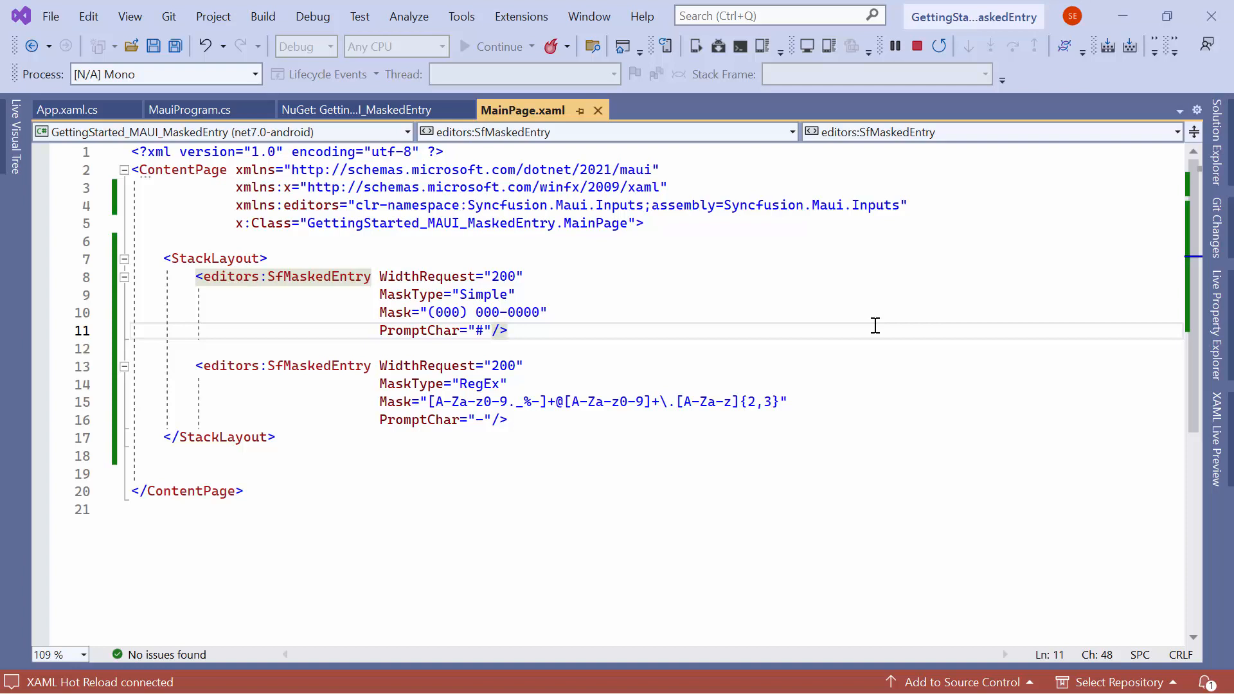
Replace the phone mask with $ 0000 and save so the emulator shows $ 8000
left_click_drag(430, 312, 543, 314)
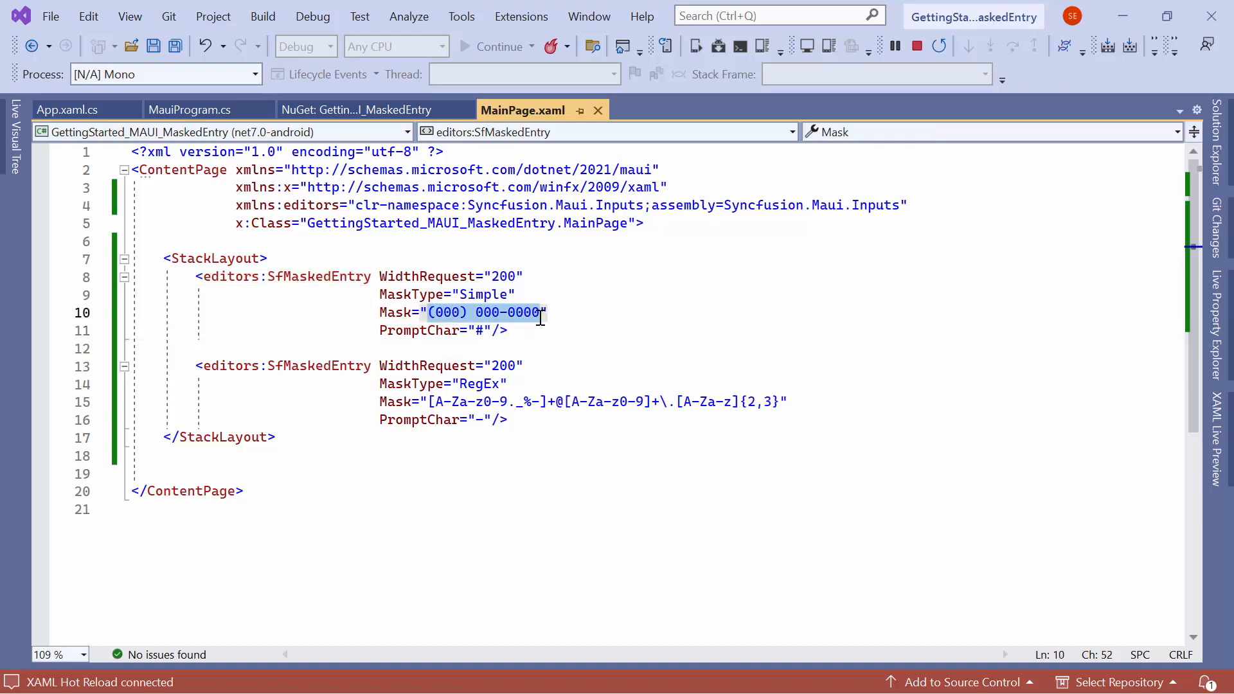
type("$ 0000")
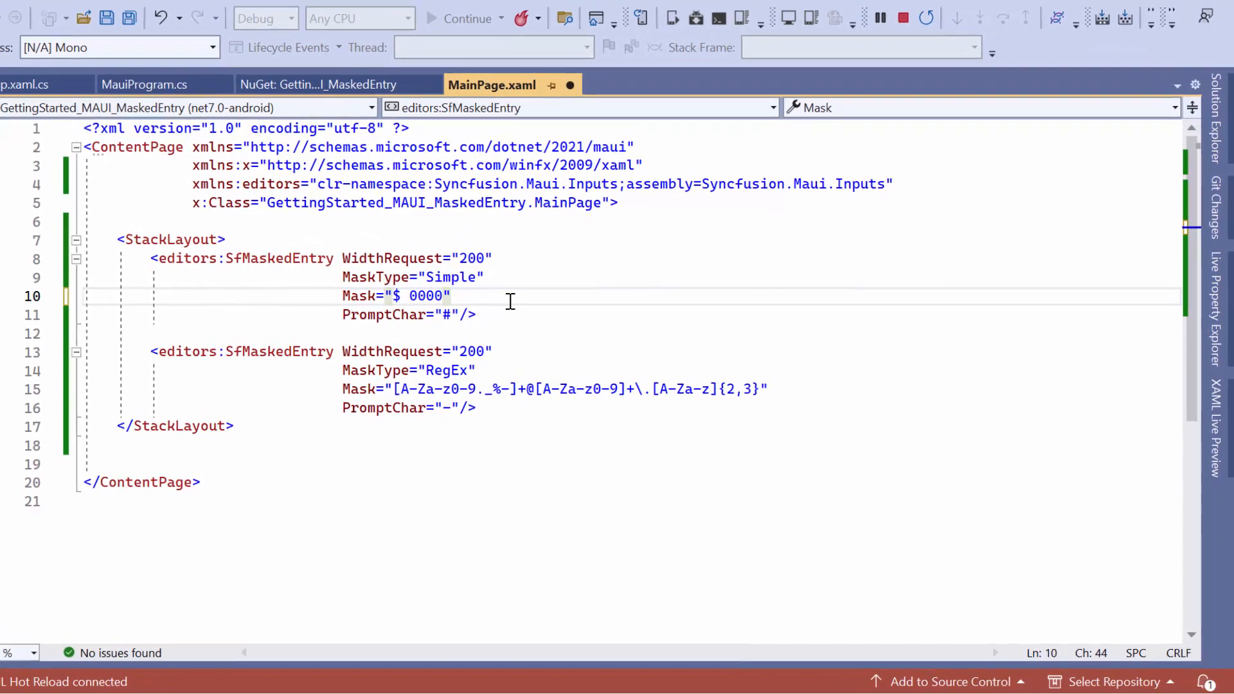
key("ctrl+s")
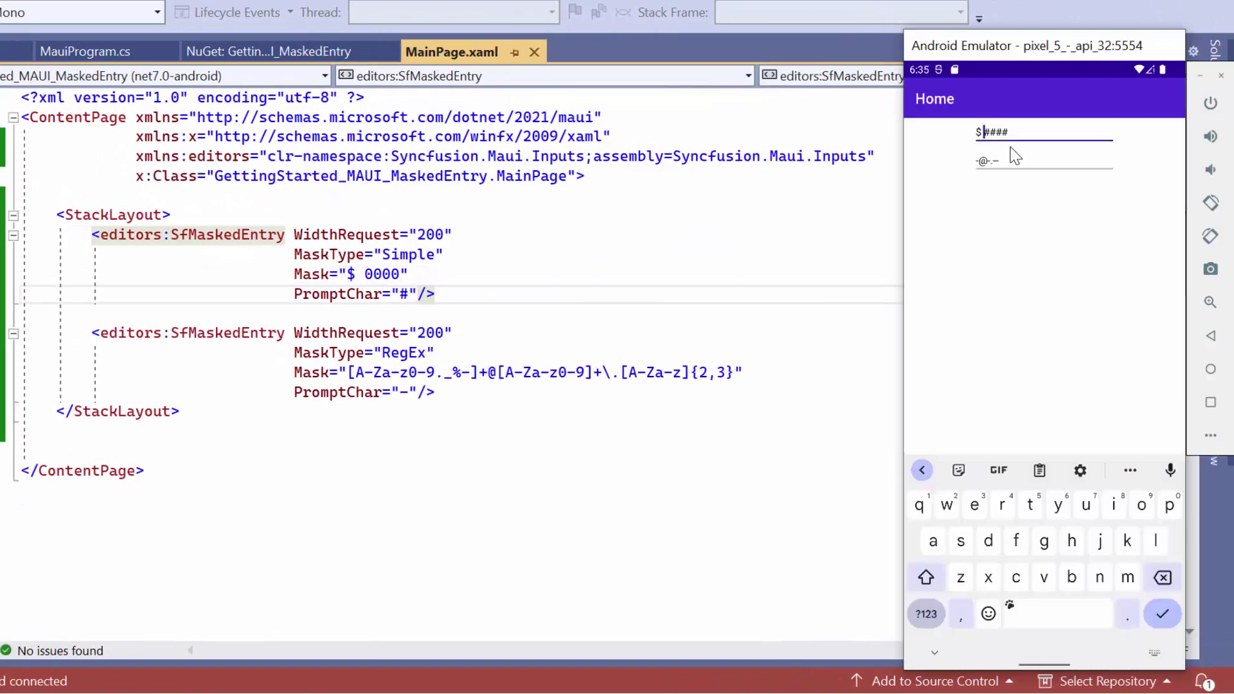
type("8000")
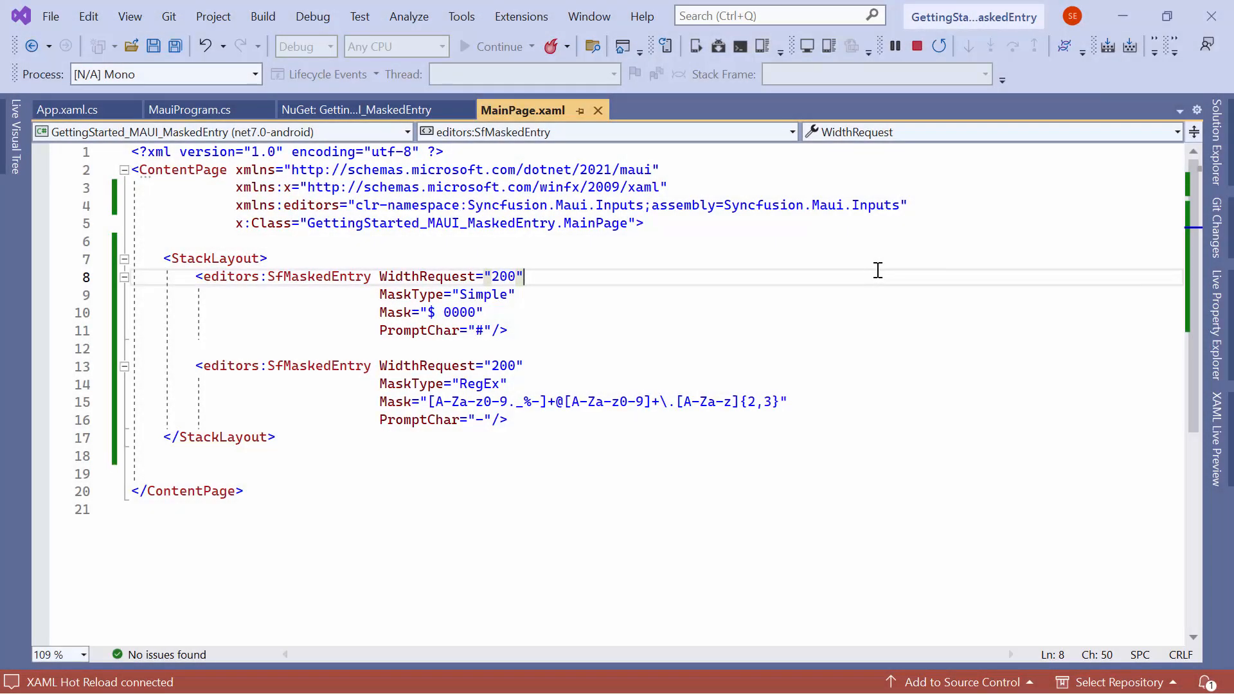
Add Value="4000" to the currency SfMaskedEntry via IntelliSense
left_click(494, 330)
key("Return")
type("Va/>")
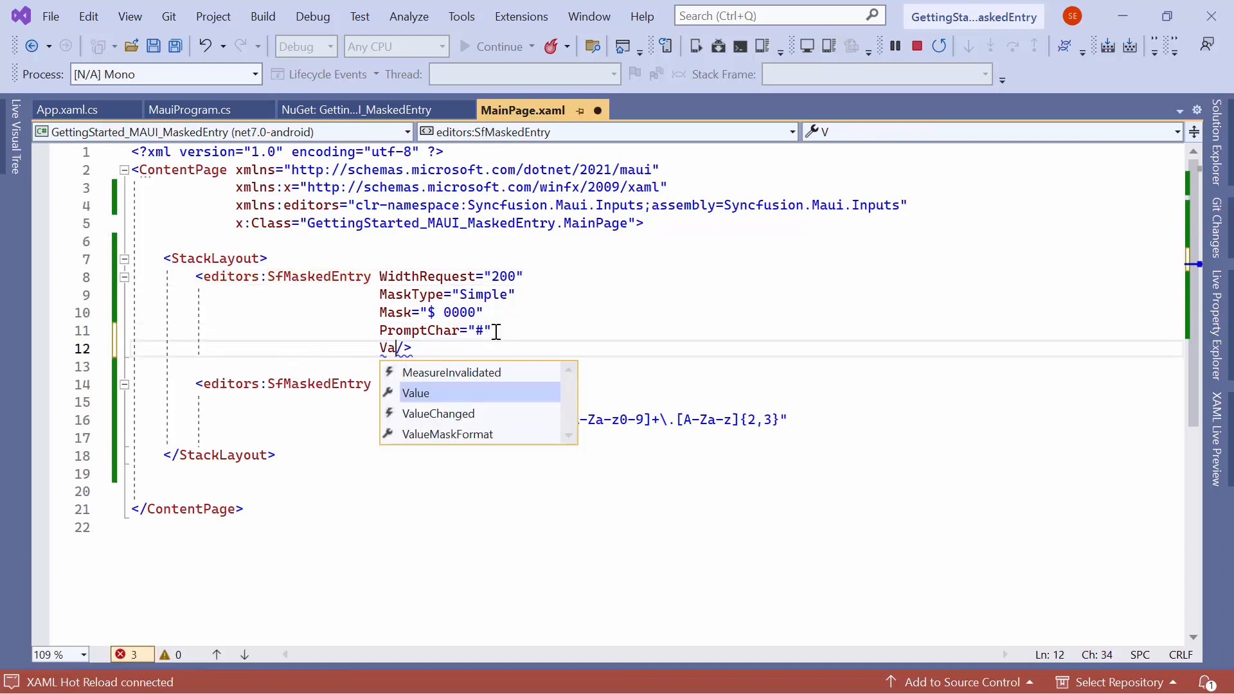
key("Tab")
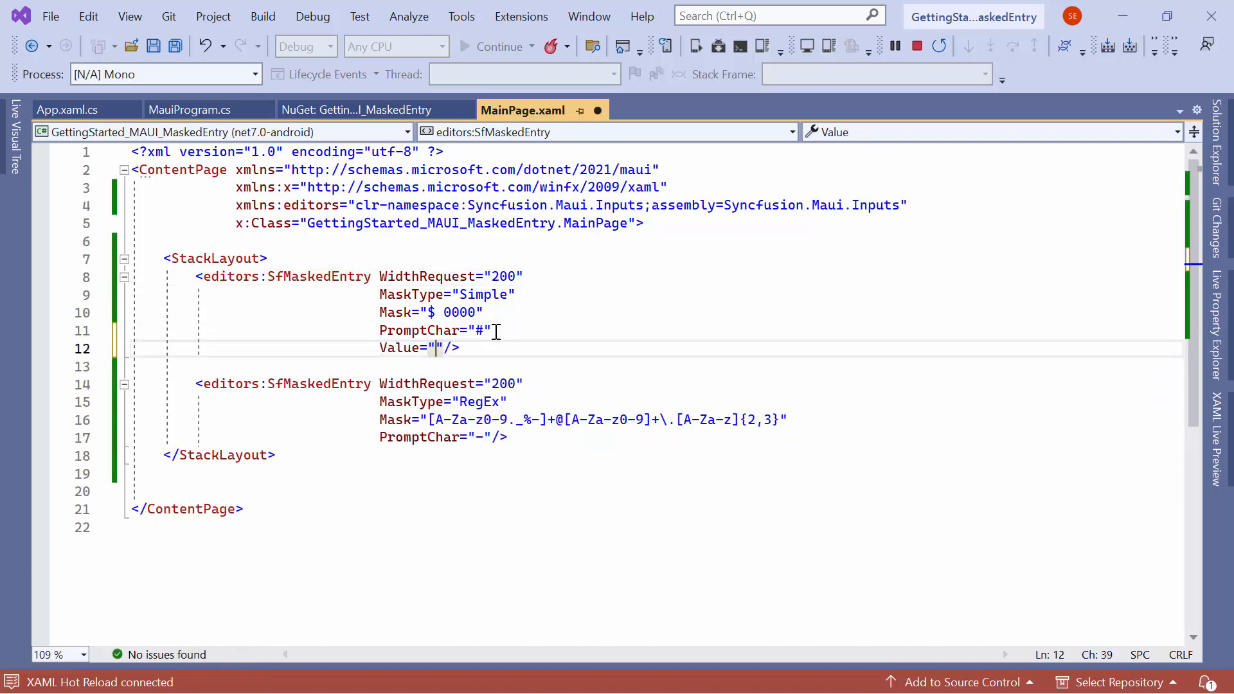
type("4000")
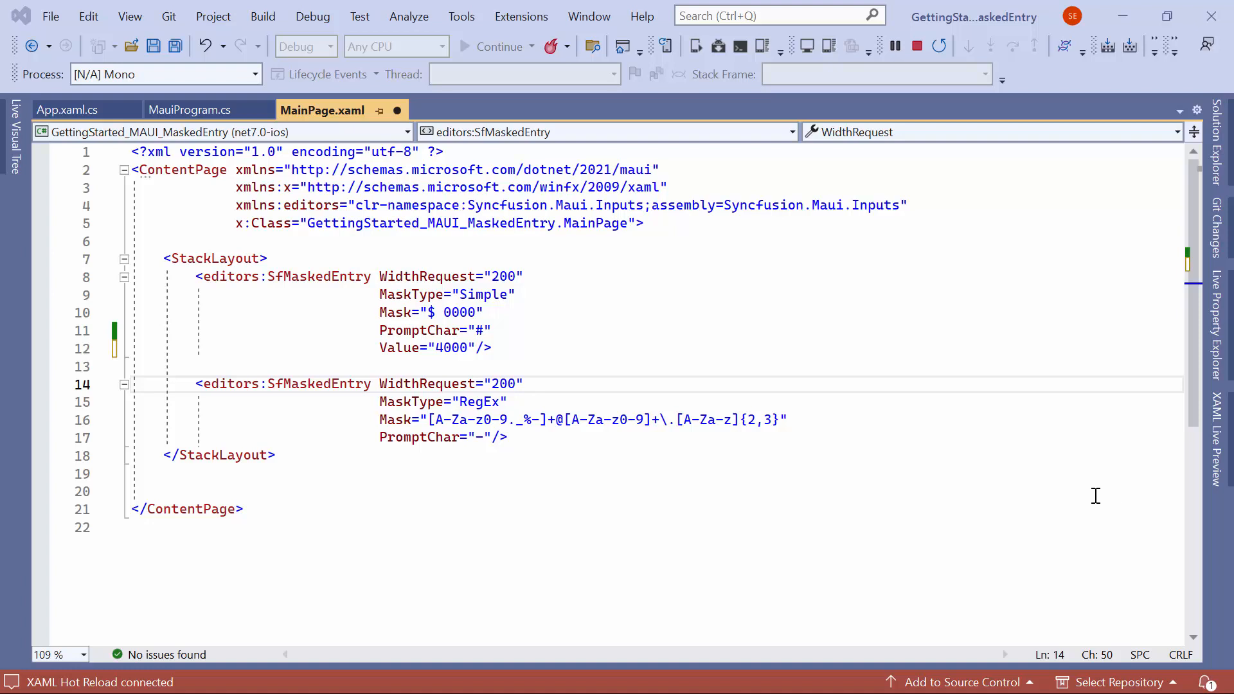
Add ClearButtonVisibility="WhileEditing" to the currency entry and focus it to reveal the clear button
left_click(474, 348)
key("Return")
type("cle/>")
key("Tab")
key("Down")
key("Tab")
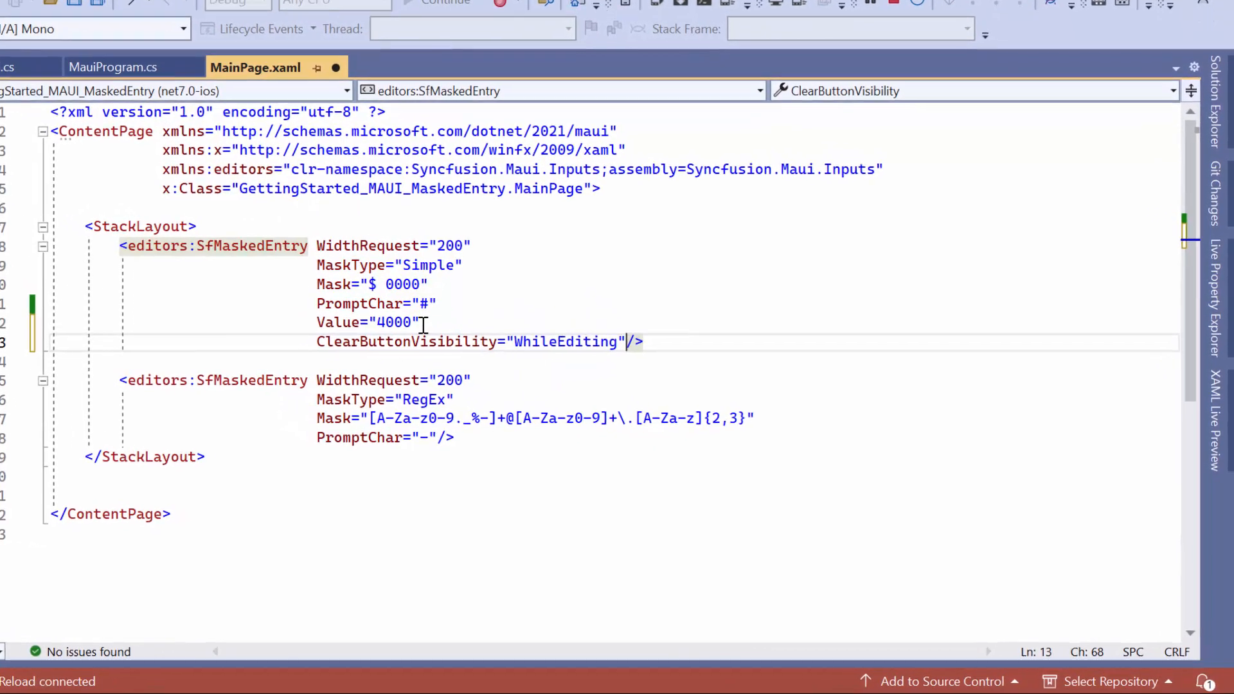
left_click(1027, 137)
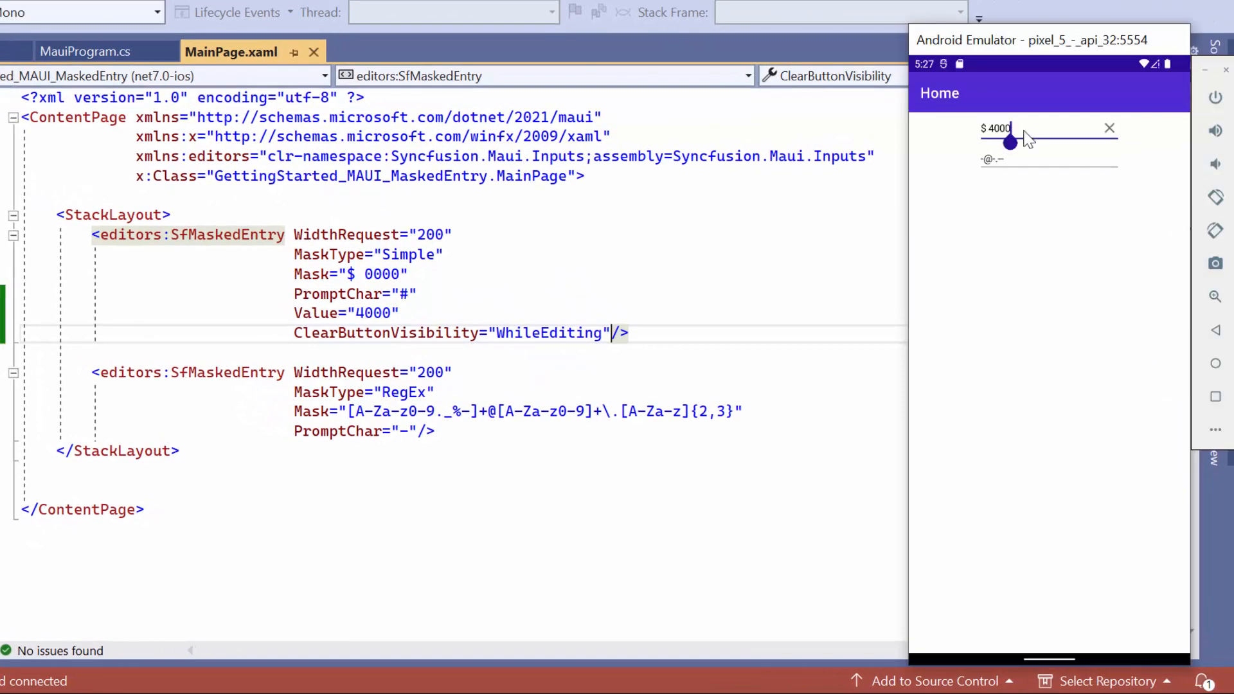